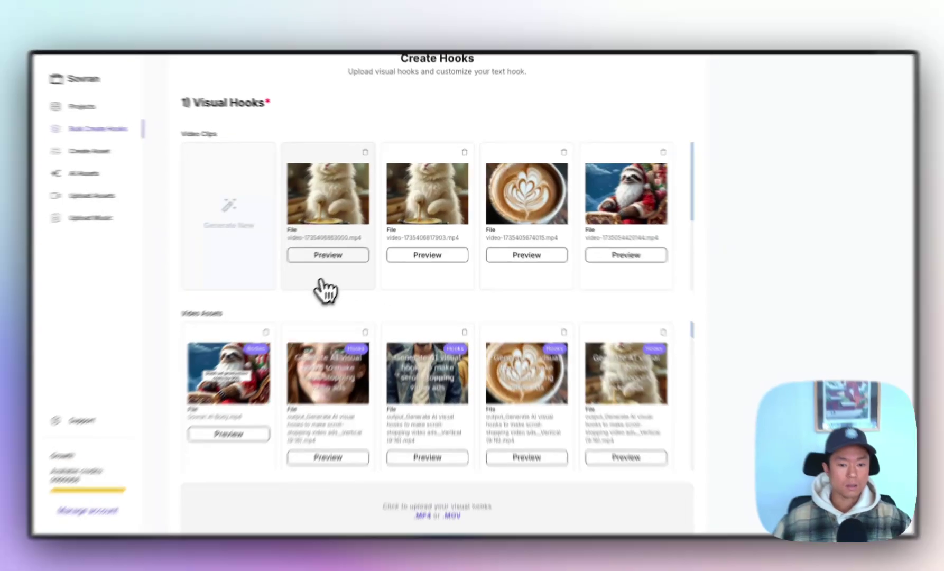
# Step: Select the chef cat clip as a visual hook and preview it
pyautogui.click(332, 271)
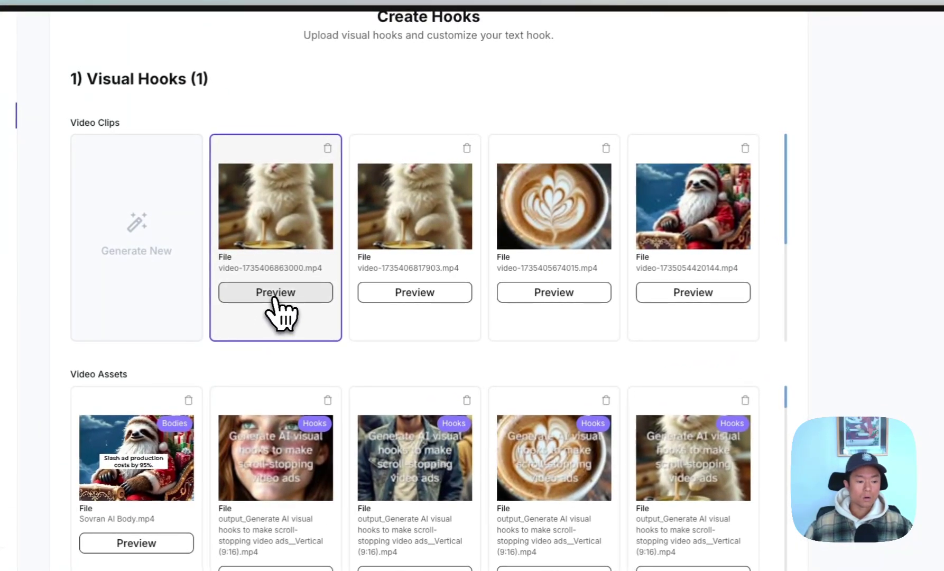
pyautogui.click(274, 298)
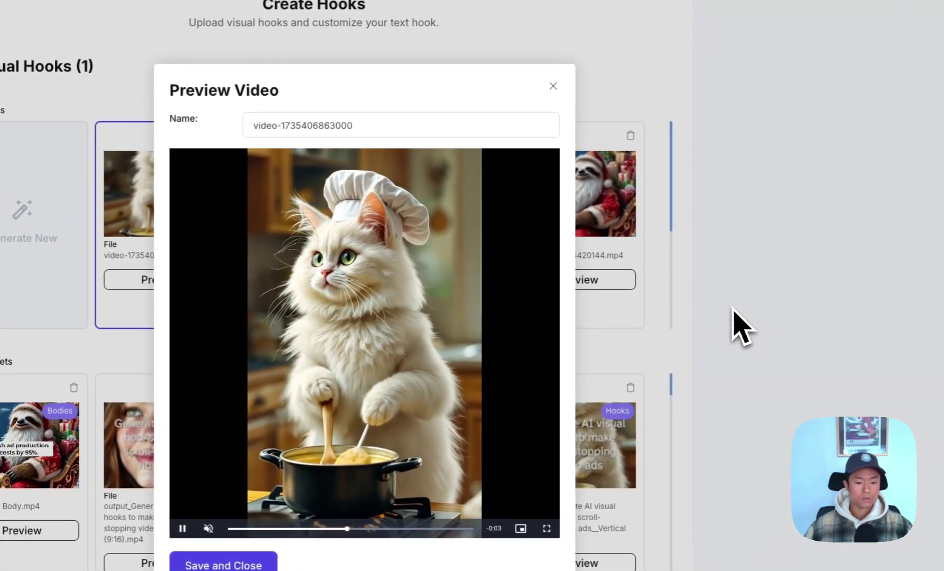
pyautogui.click(733, 311)
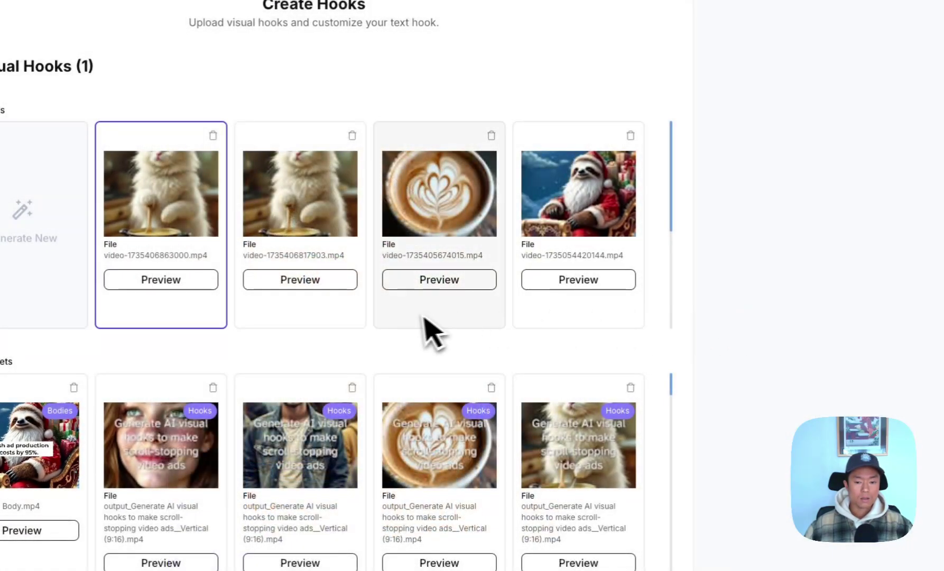
pyautogui.scroll(-1, 418, 317)
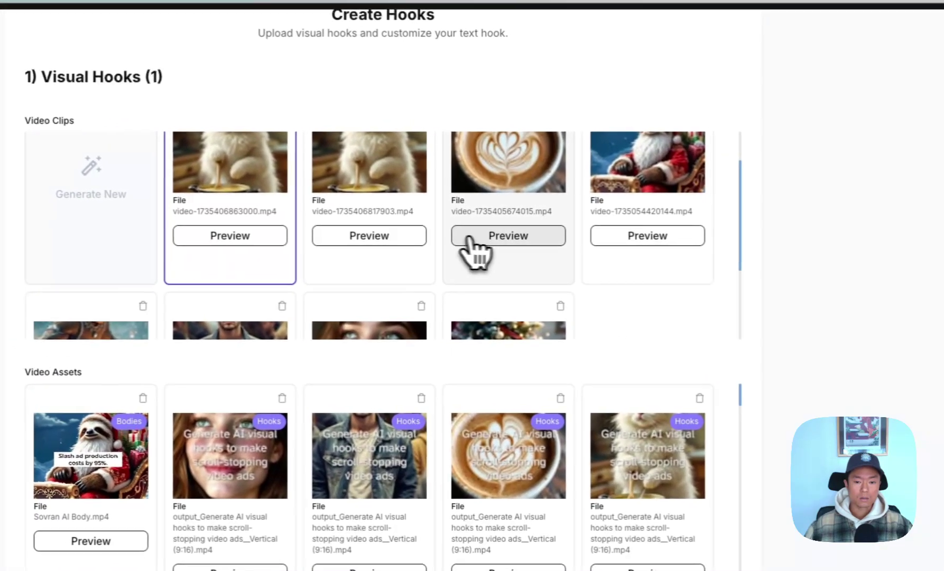
# Step: Preview the latte-art coffee clip and the freckled woman clip
pyautogui.click(418, 226)
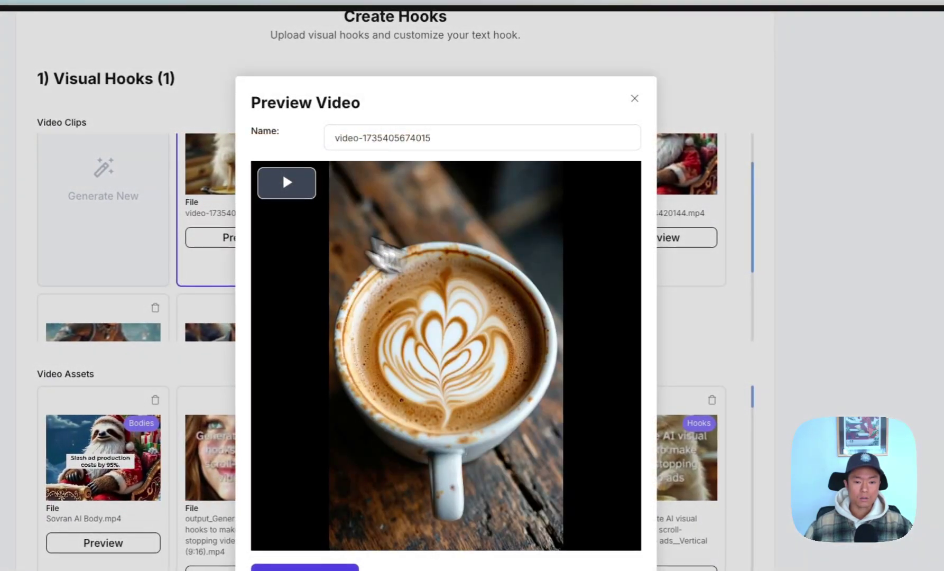
pyautogui.click(287, 185)
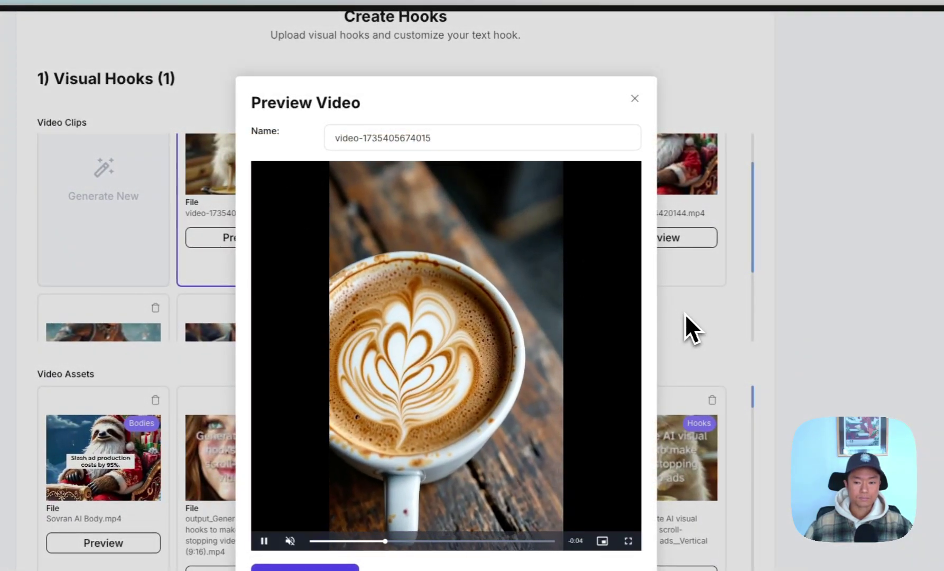
pyautogui.click(687, 329)
pyautogui.scroll(-3, 687, 328)
pyautogui.click(402, 334)
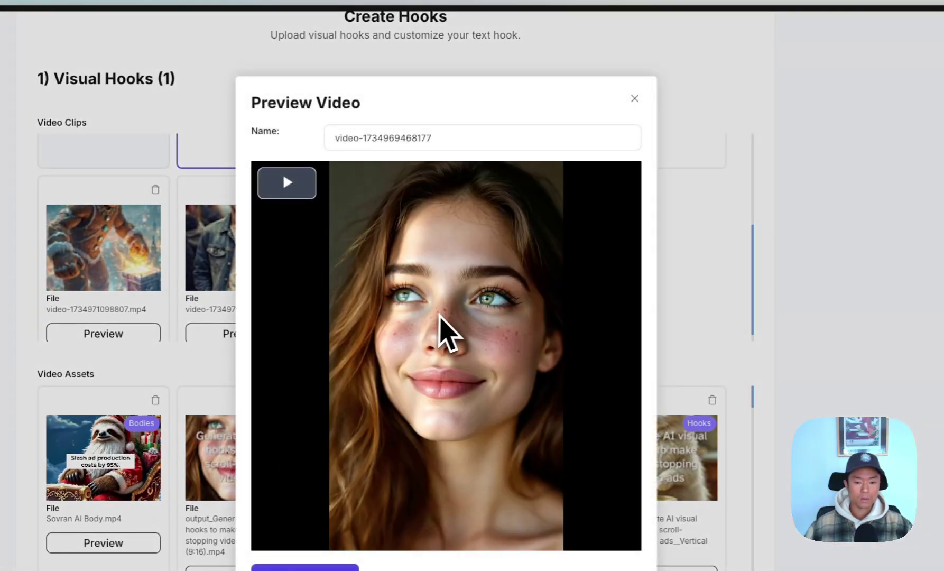
pyautogui.click(448, 331)
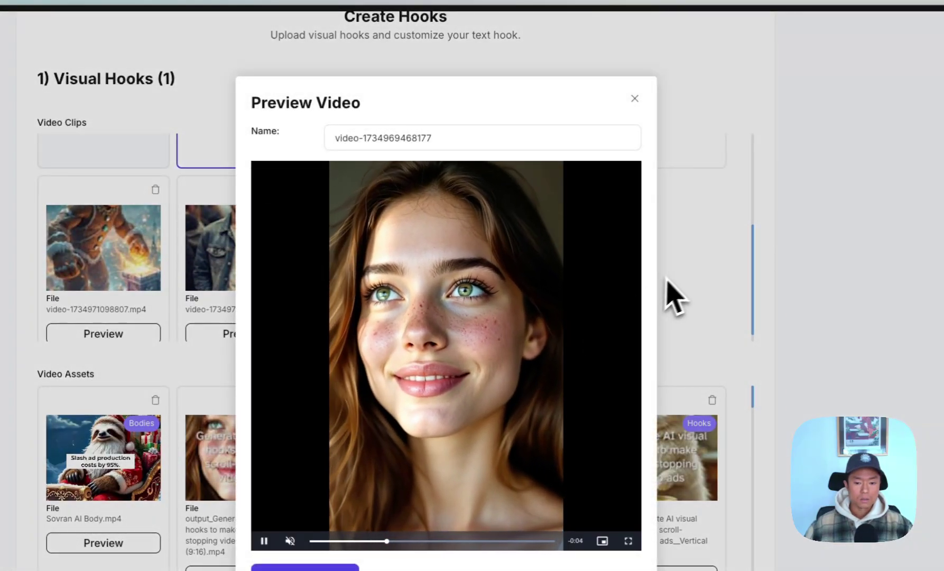
pyautogui.click(691, 289)
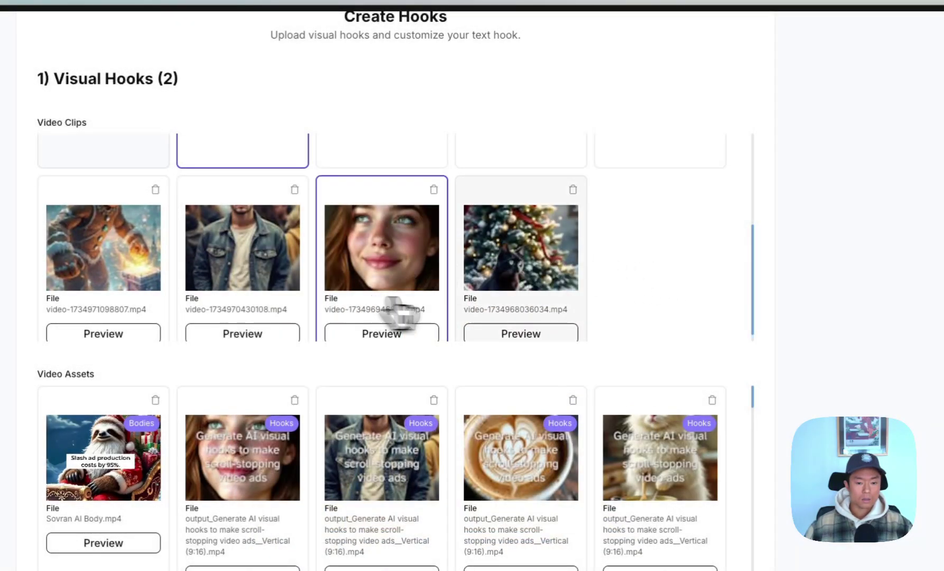
pyautogui.scroll(3, 582, 265)
# Step: Add the latte-art coffee clip as the third visual hook
pyautogui.click(548, 278)
pyautogui.scroll(-3, 544, 281)
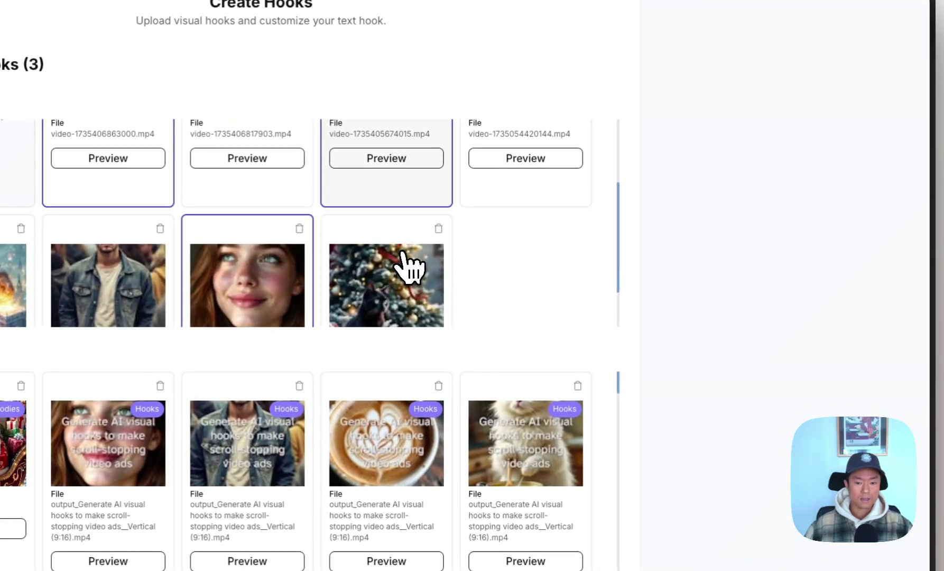
pyautogui.scroll(-5, 550, 272)
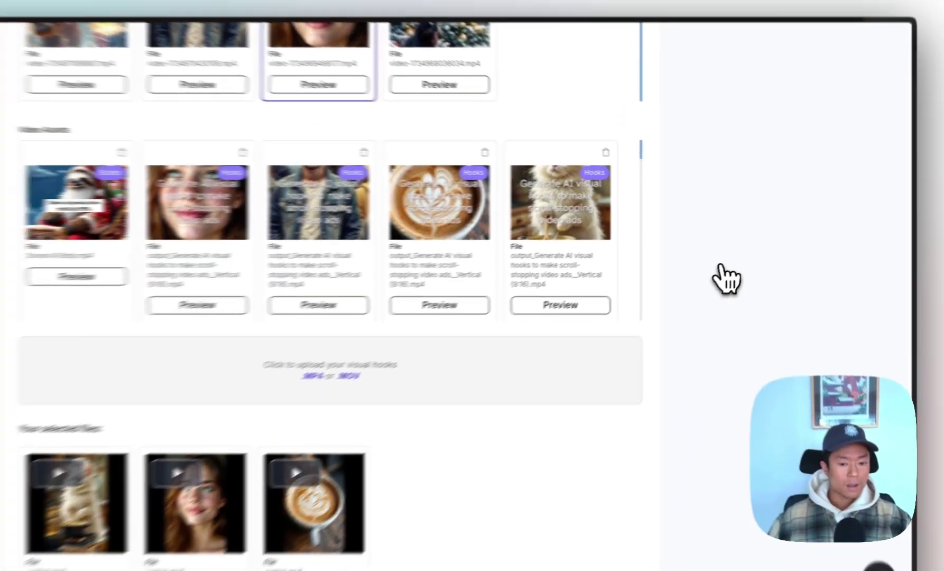
pyautogui.scroll(-4, 729, 275)
pyautogui.scroll(1, 504, 186)
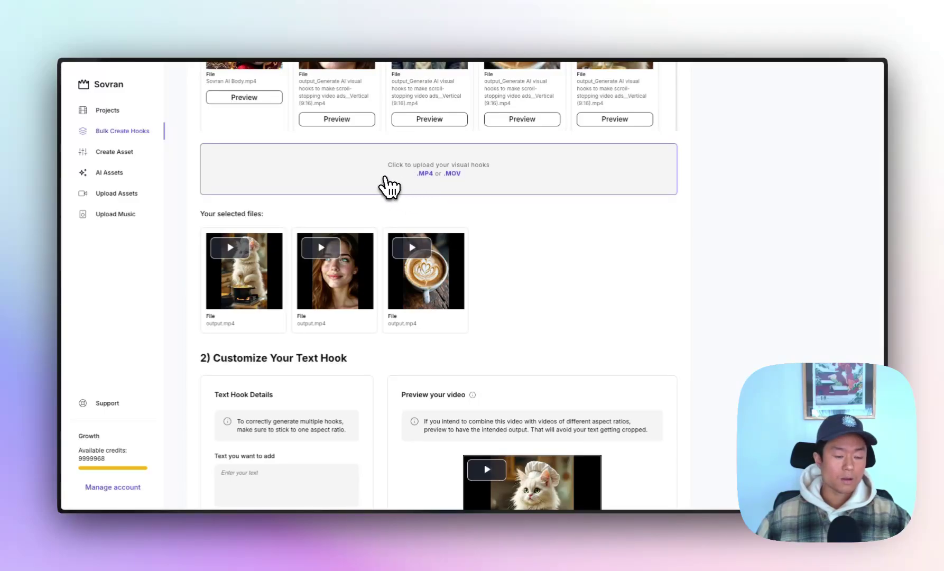
pyautogui.scroll(-5, 613, 249)
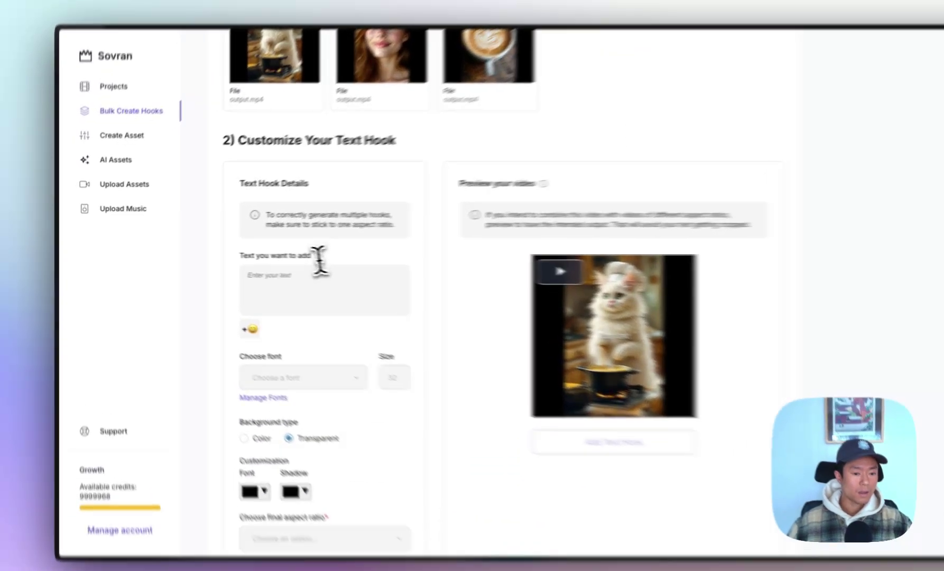
# Step: Enter 'POV: text hook 1' as the hook text in AtkinsonHyperlegible at size 32
pyautogui.click(268, 271)
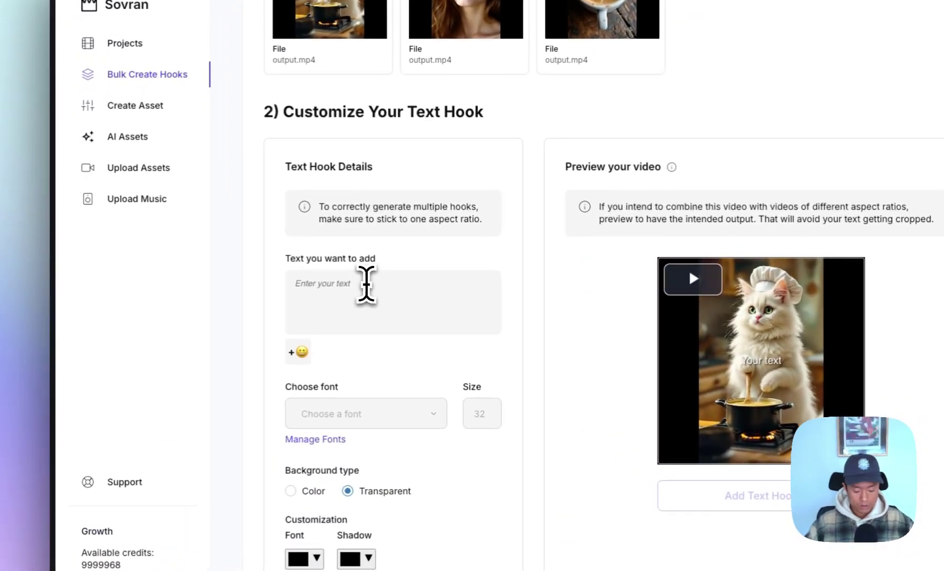
pyautogui.write('POV: text hook 1')
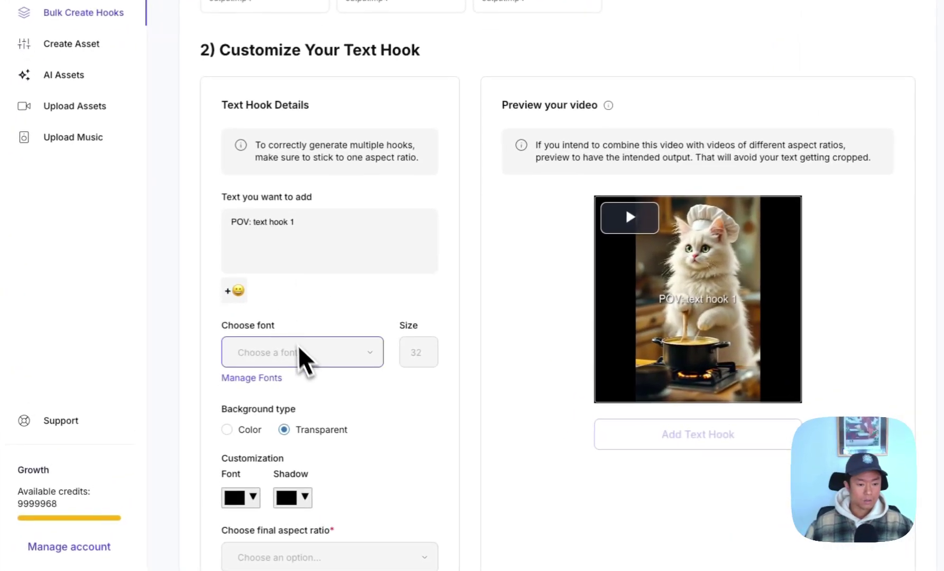
pyautogui.click(271, 363)
pyautogui.click(306, 368)
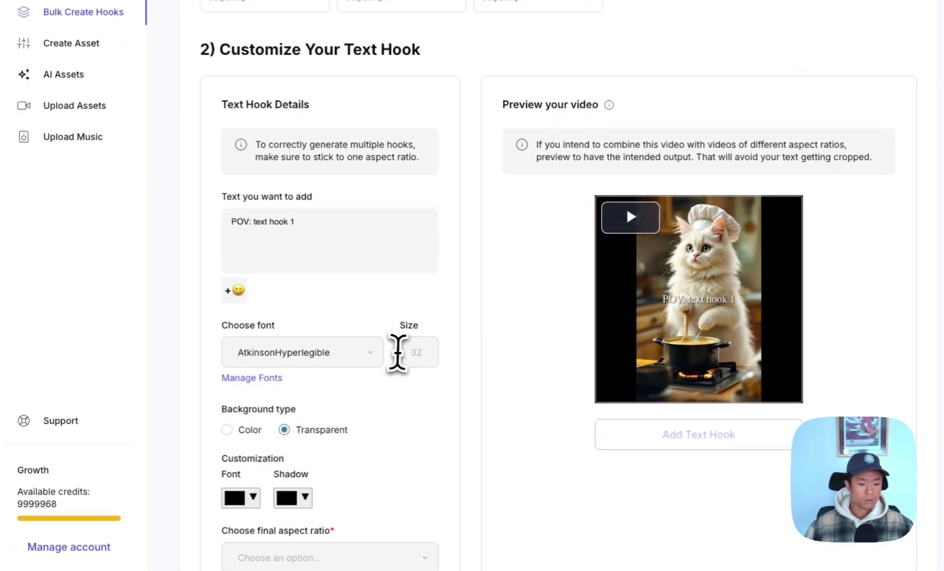
pyautogui.click(416, 351)
pyautogui.write('32')
pyautogui.scroll(-2, 388, 343)
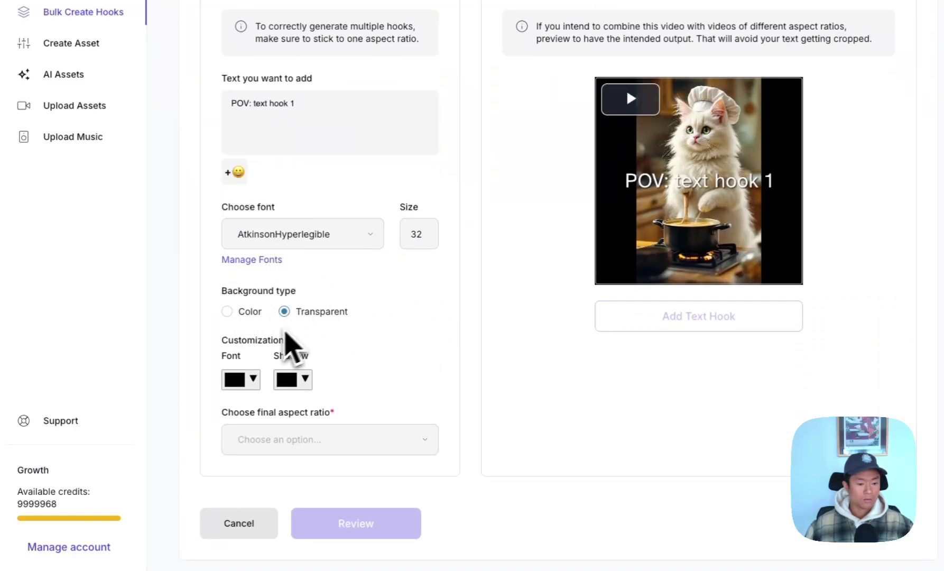
# Step: Set the aspect ratio to Vertical (9:16) and compare Reels, Stories and TikTok safe areas, ending on Reels
pyautogui.click(295, 441)
pyautogui.click(303, 467)
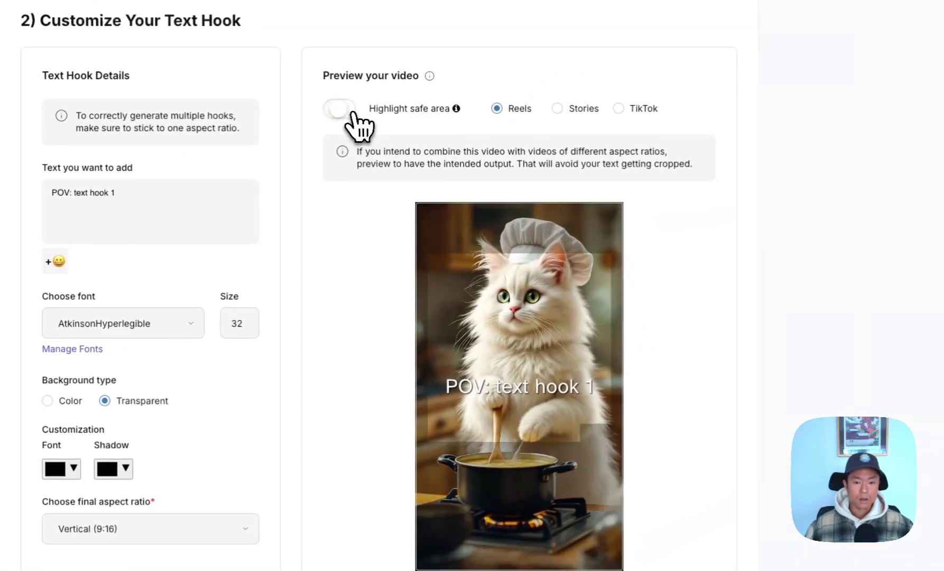
pyautogui.click(519, 19)
pyautogui.click(581, 111)
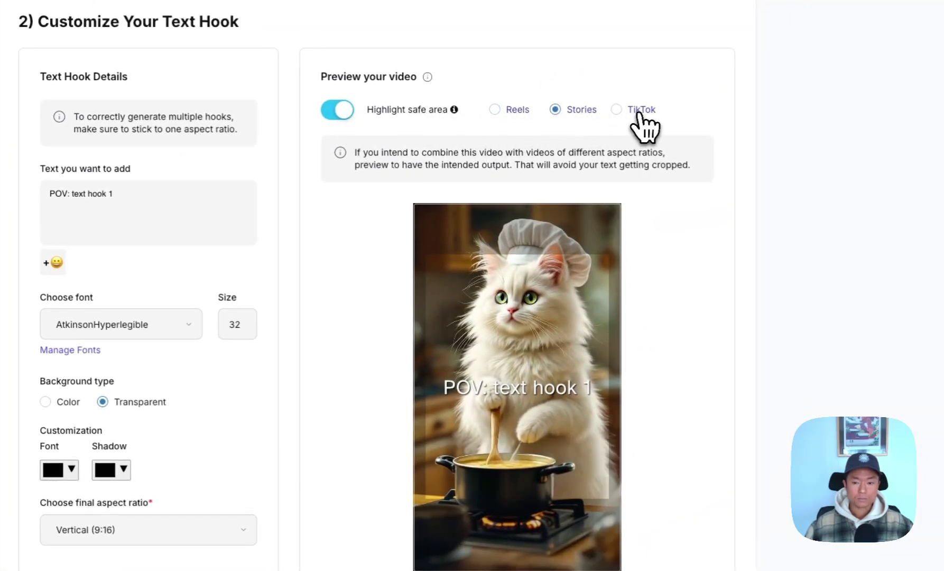
pyautogui.click(588, 110)
pyautogui.click(518, 111)
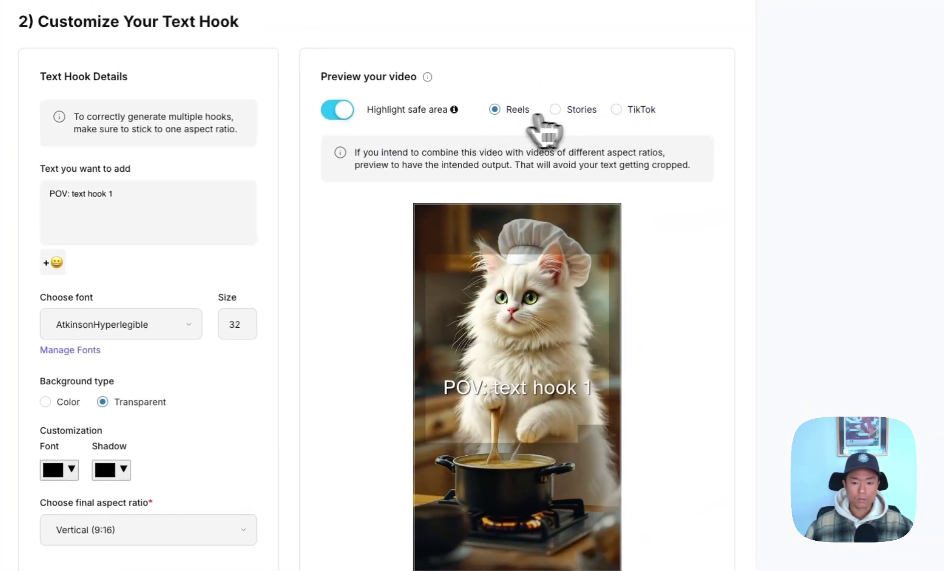
pyautogui.click(584, 110)
pyautogui.click(616, 110)
pyautogui.click(518, 110)
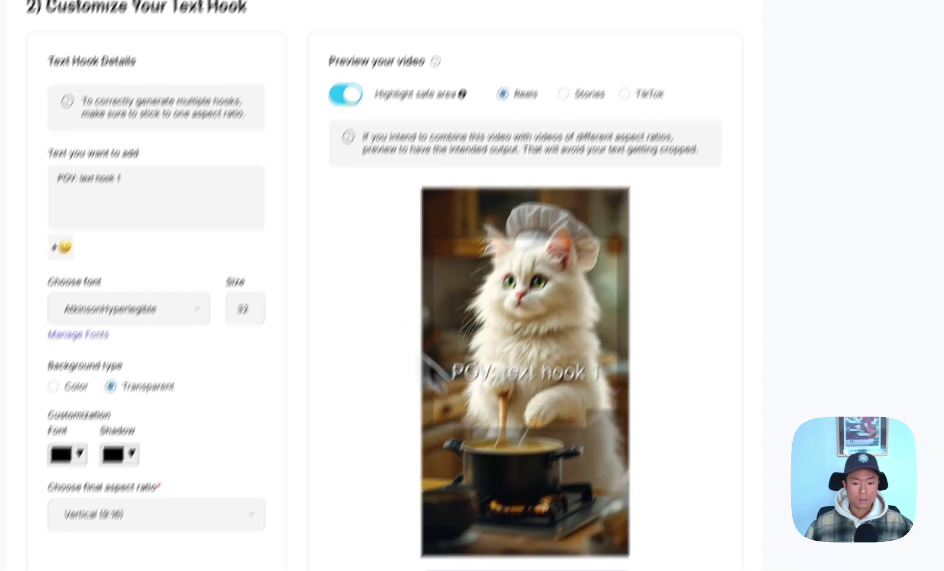
# Step: Add 'POV: text hook 1' to the hooks and move the 'POV: text hook 2' caption lower
pyautogui.click(513, 569)
pyautogui.scroll(-2, 422, 253)
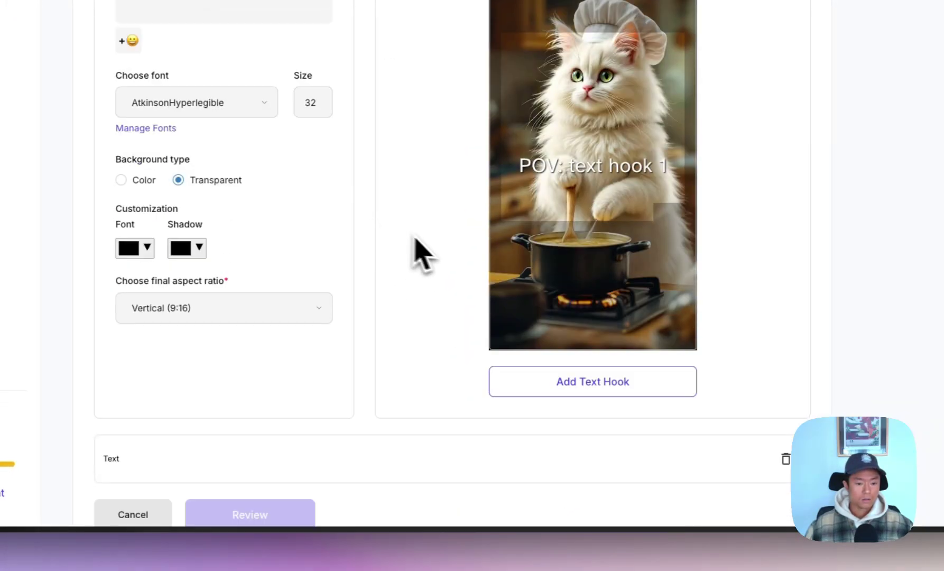
pyautogui.scroll(-3, 418, 239)
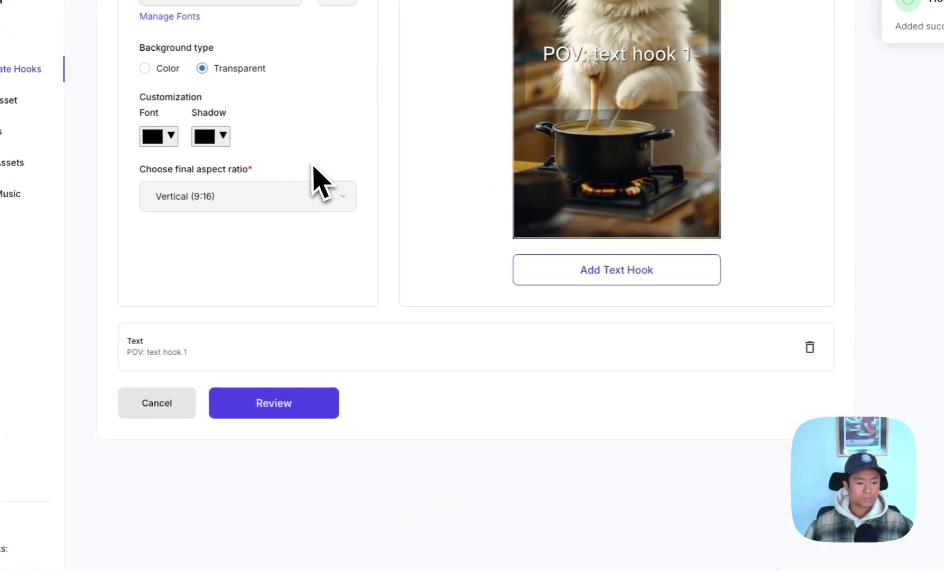
pyautogui.scroll(5, 391, 143)
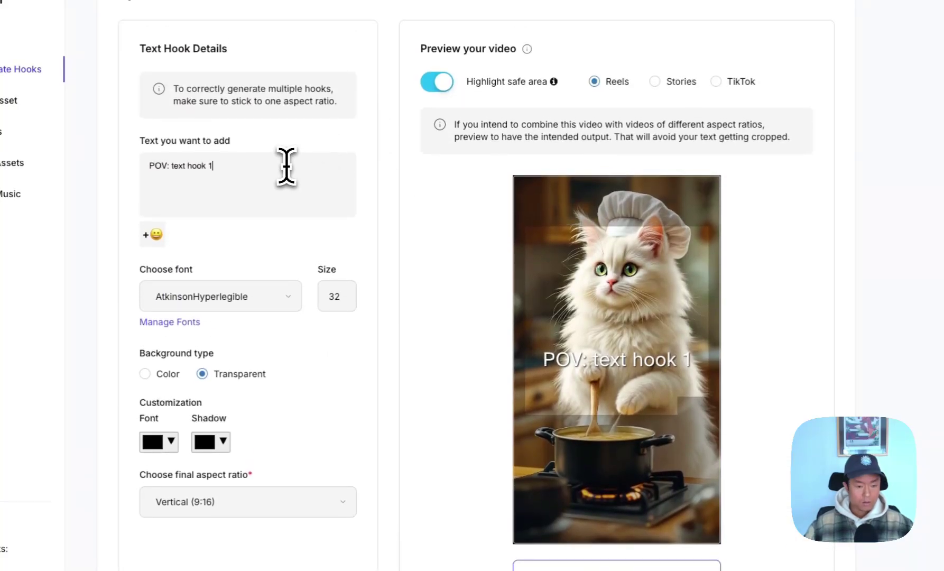
pyautogui.scroll(-1, 380, 251)
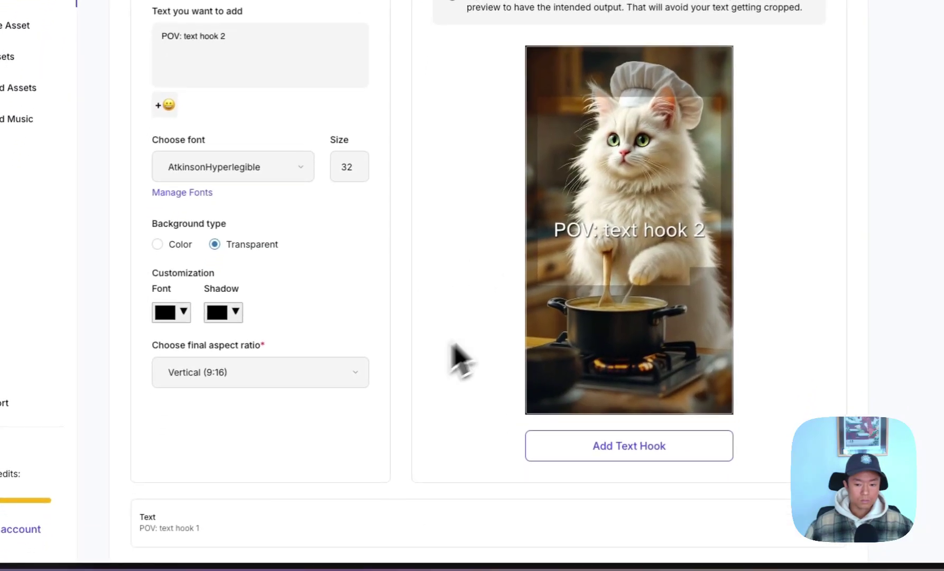
pyautogui.moveTo(641, 193); pyautogui.dragTo(638, 227)
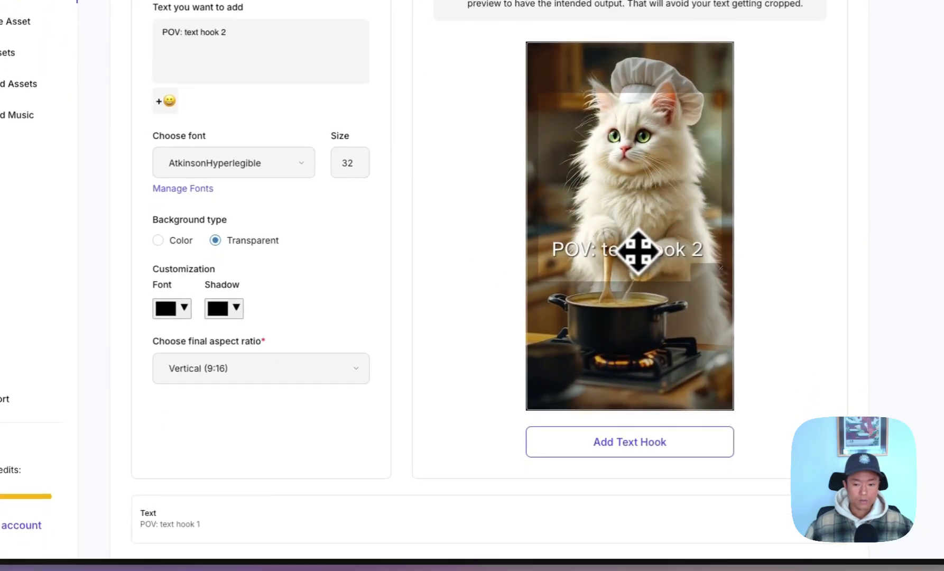
# Step: Add 'POV: text hook 2' as the second text hook
pyautogui.click(636, 448)
pyautogui.scroll(-5, 588, 430)
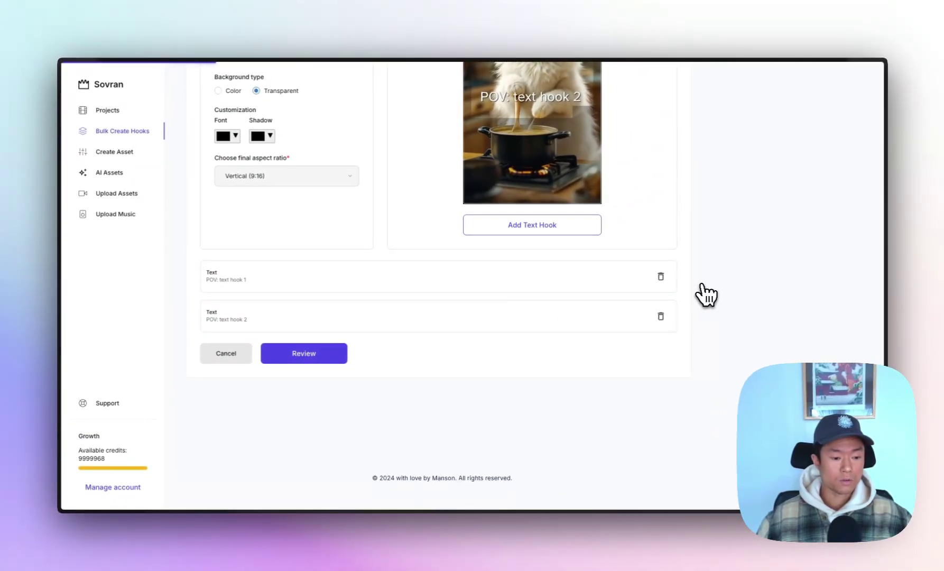
pyautogui.scroll(3, 709, 291)
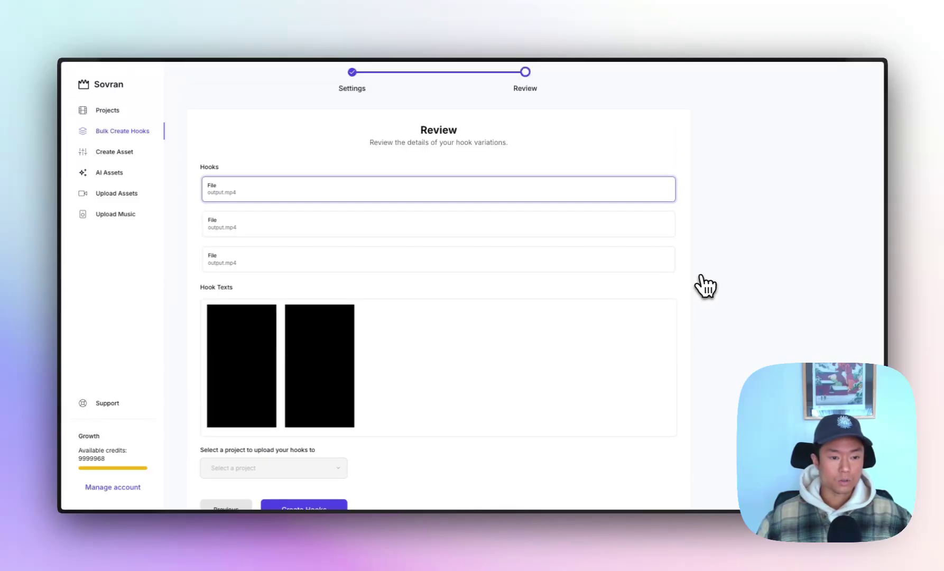
pyautogui.scroll(-3, 415, 238)
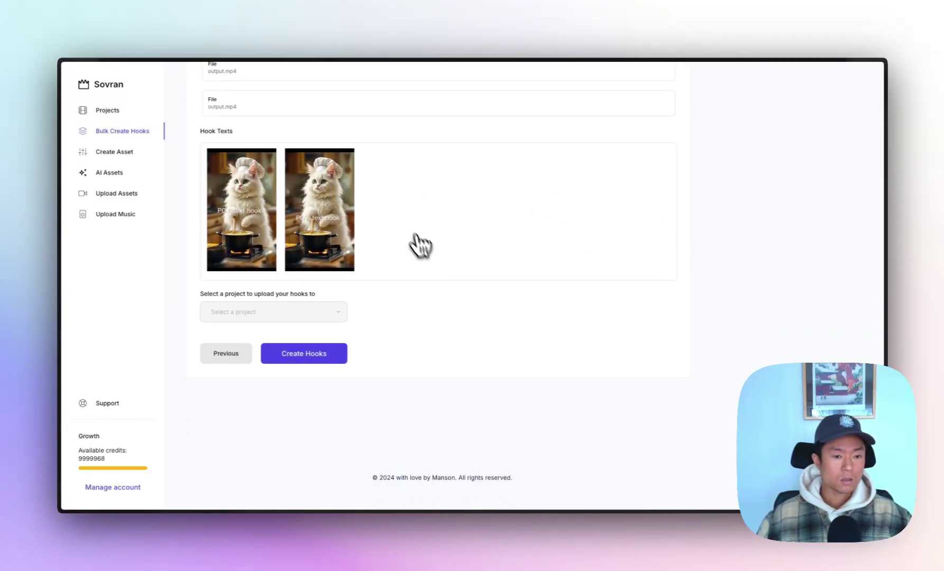
pyautogui.scroll(3, 402, 227)
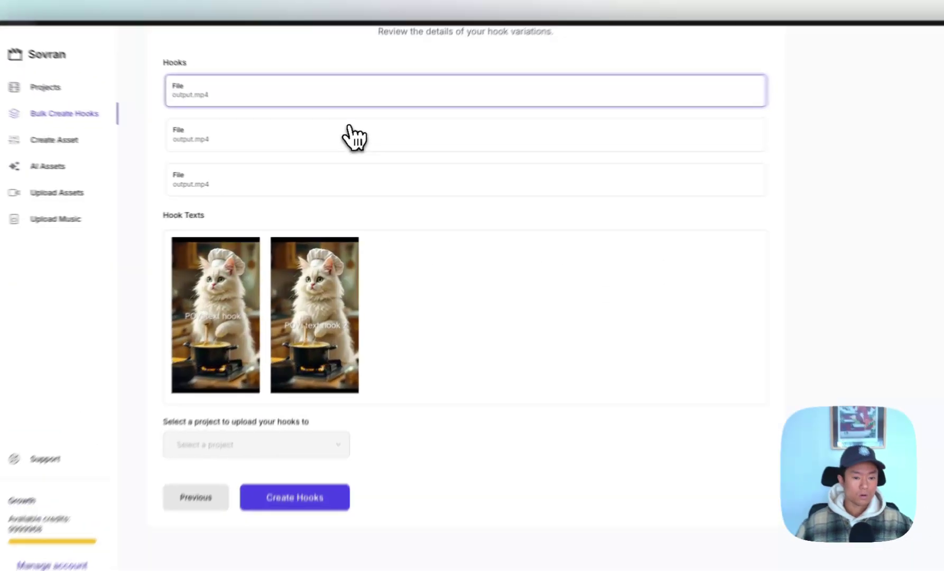
# Step: Preview the second and third hook variations and check the project list without choosing
pyautogui.click(348, 130)
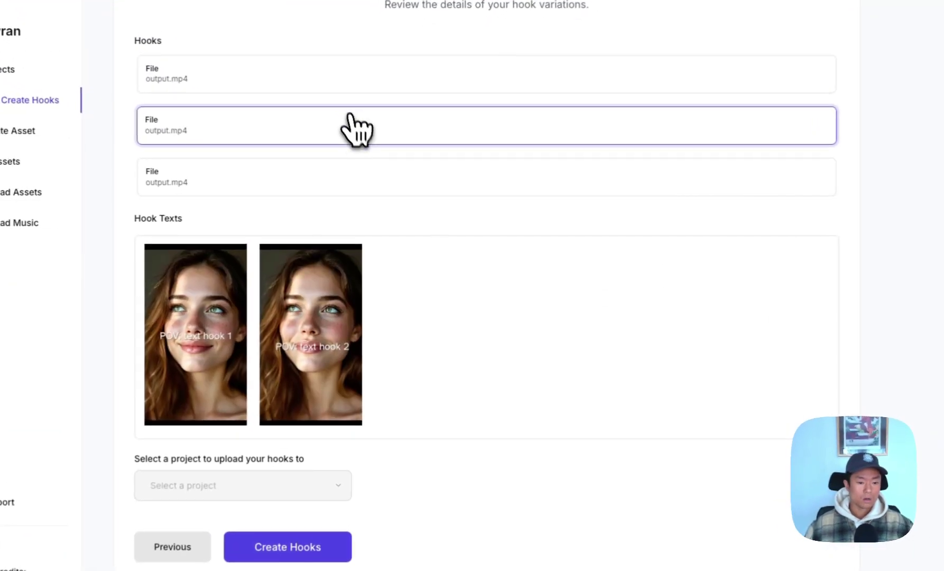
pyautogui.click(347, 177)
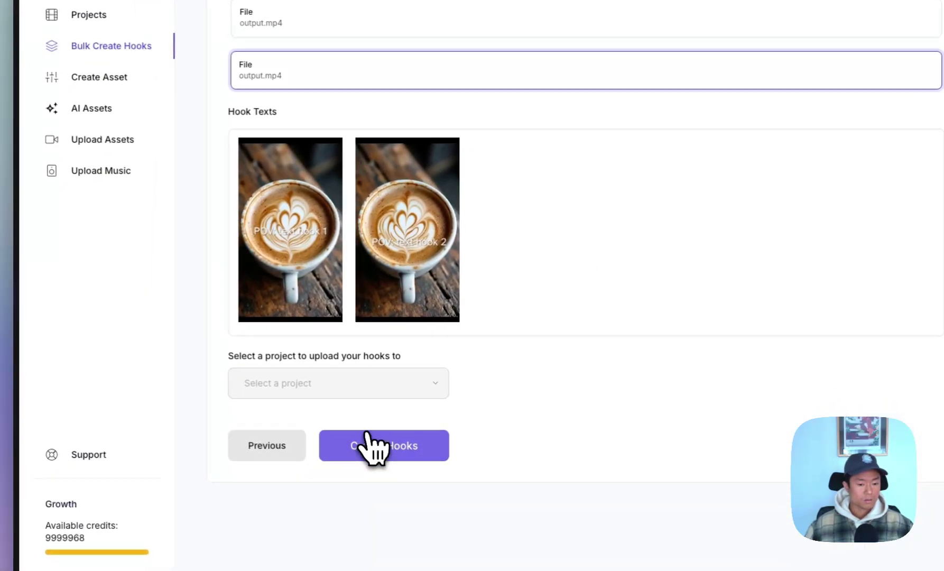
pyautogui.click(352, 377)
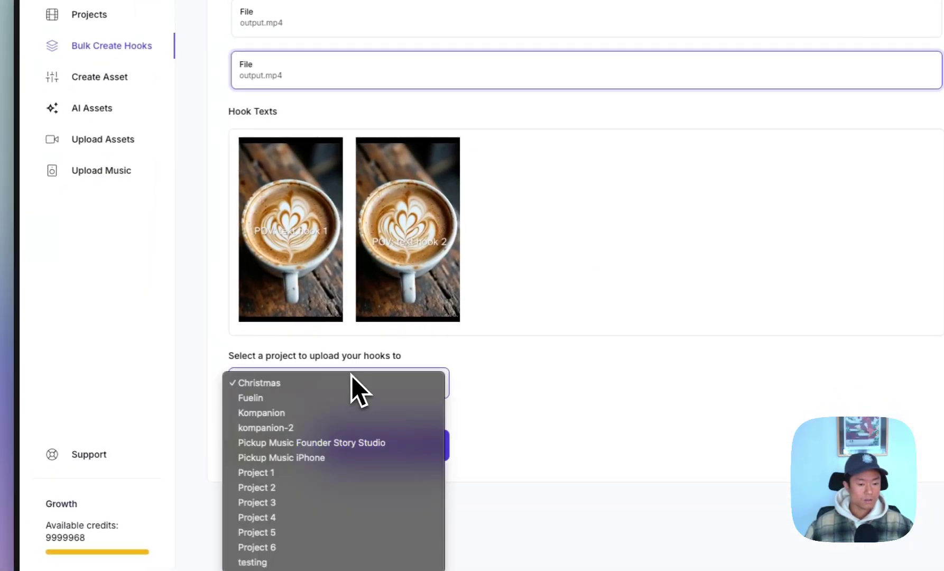
pyautogui.click(597, 436)
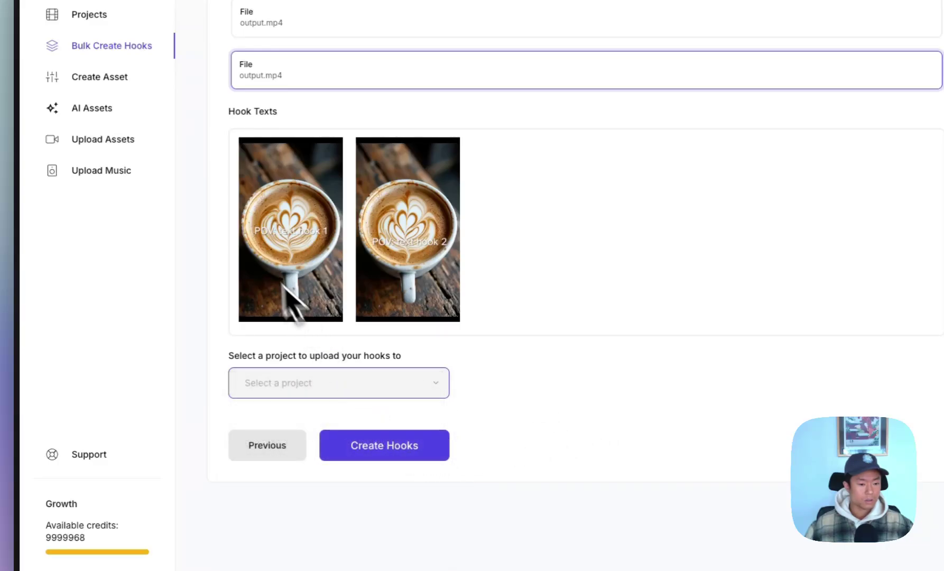
pyautogui.scroll(2, 211, 203)
pyautogui.scroll(2, 212, 203)
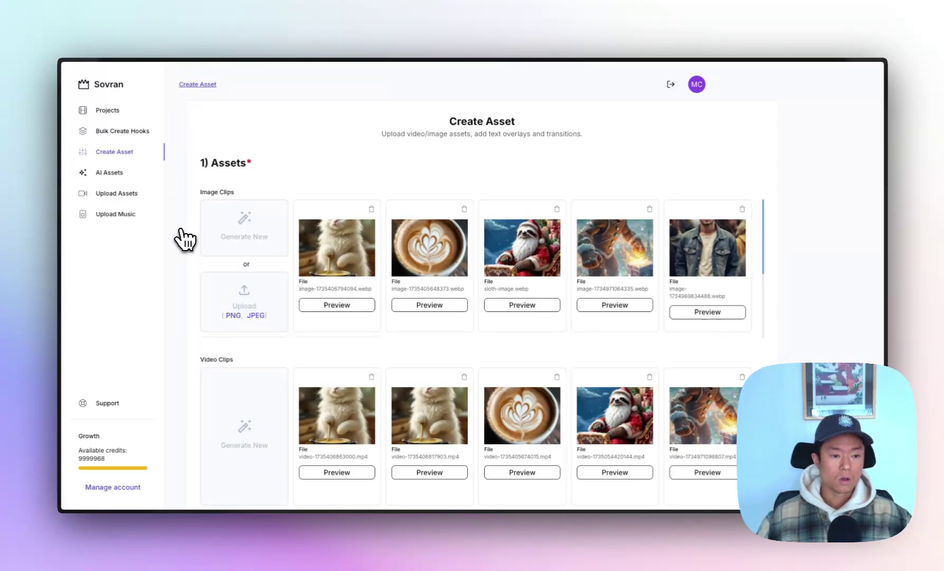
pyautogui.scroll(-1, 184, 238)
pyautogui.moveTo(301, 261); pyautogui.dragTo(477, 215)
pyautogui.moveTo(429, 161); pyautogui.dragTo(433, 317)
pyautogui.scroll(-1, 561, 301)
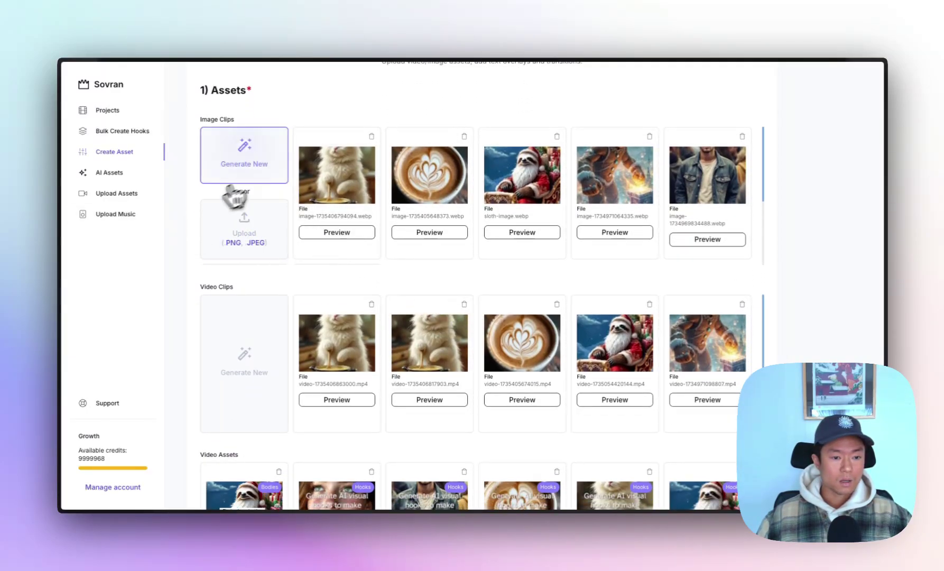
pyautogui.moveTo(372, 283); pyautogui.dragTo(524, 309)
pyautogui.scroll(-1, 524, 310)
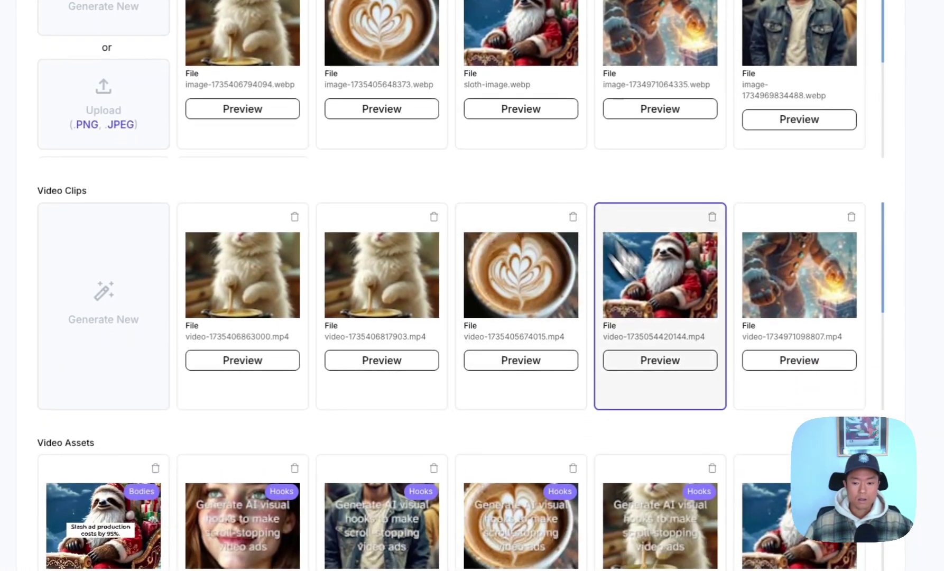
pyautogui.click(675, 365)
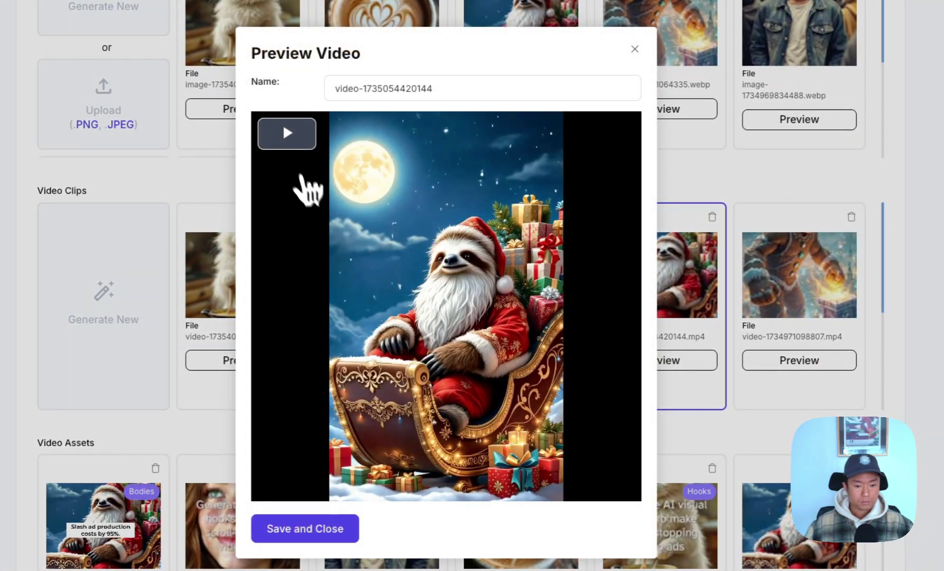
pyautogui.click(311, 133)
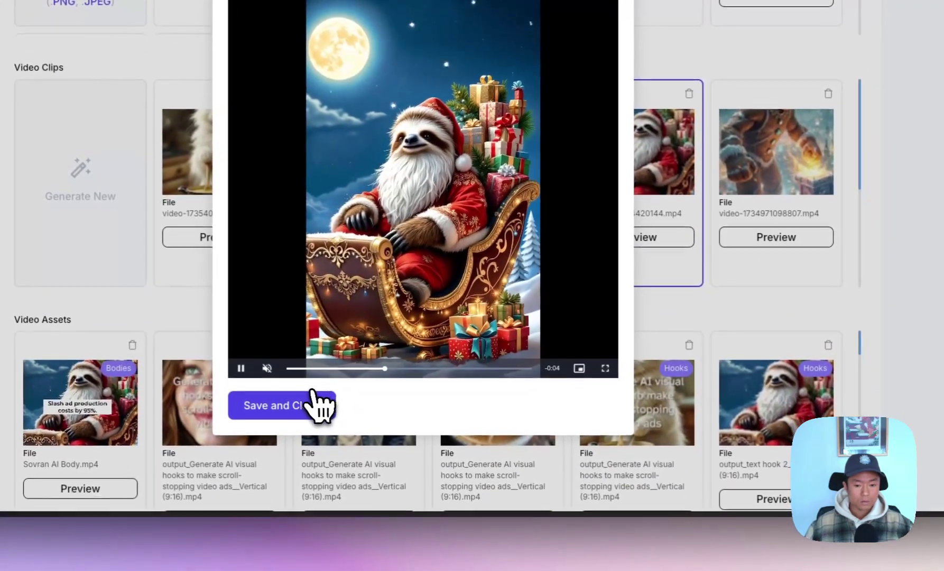
pyautogui.click(306, 405)
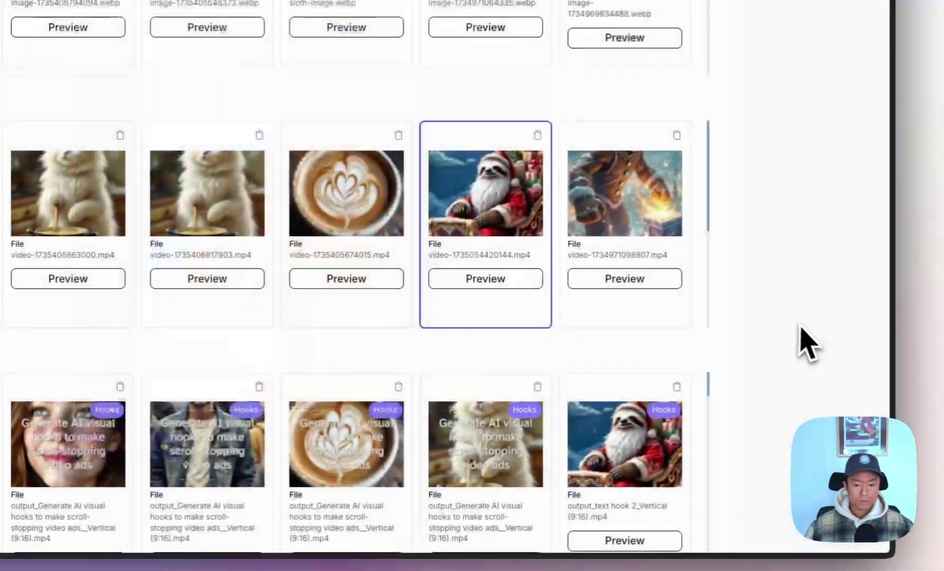
pyautogui.scroll(-10, 793, 317)
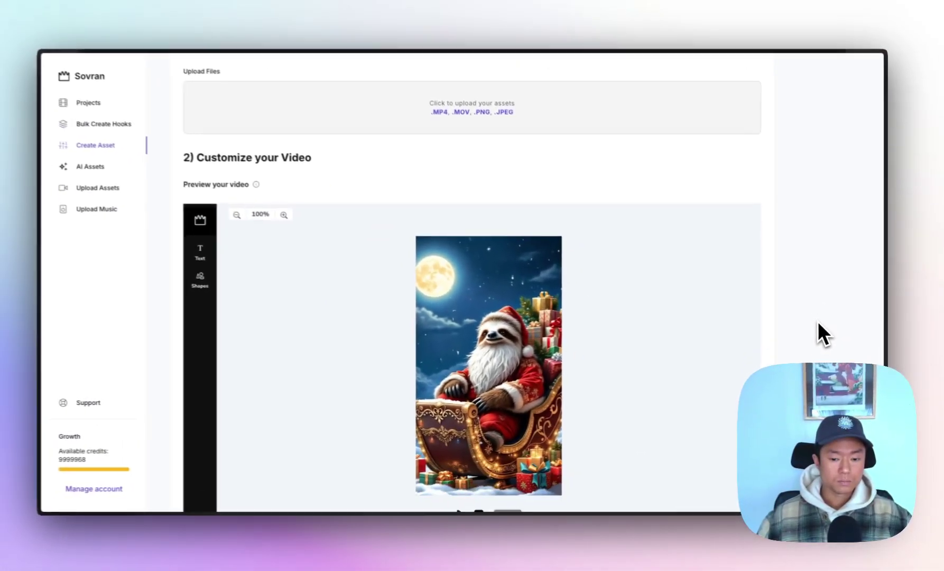
pyautogui.scroll(-5, 822, 335)
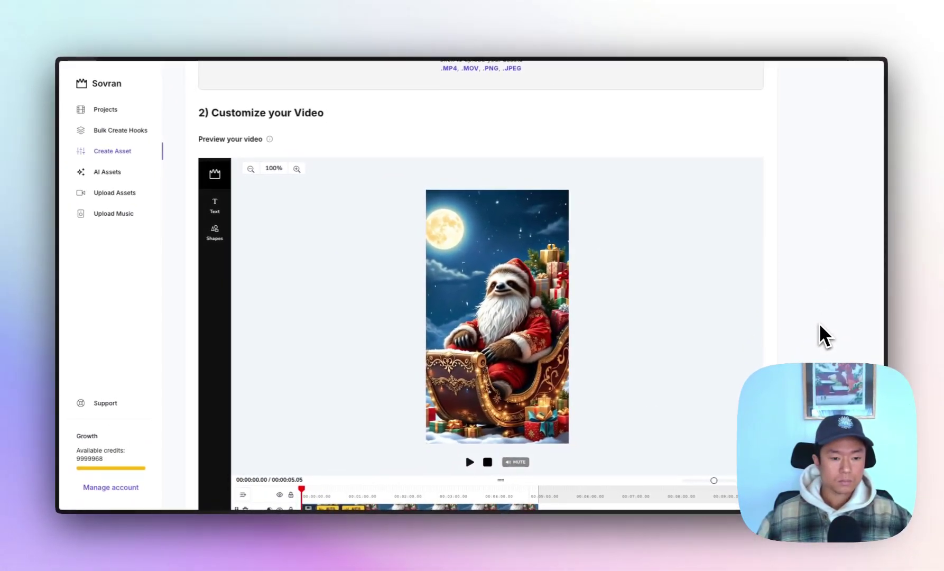
pyautogui.scroll(2, 820, 326)
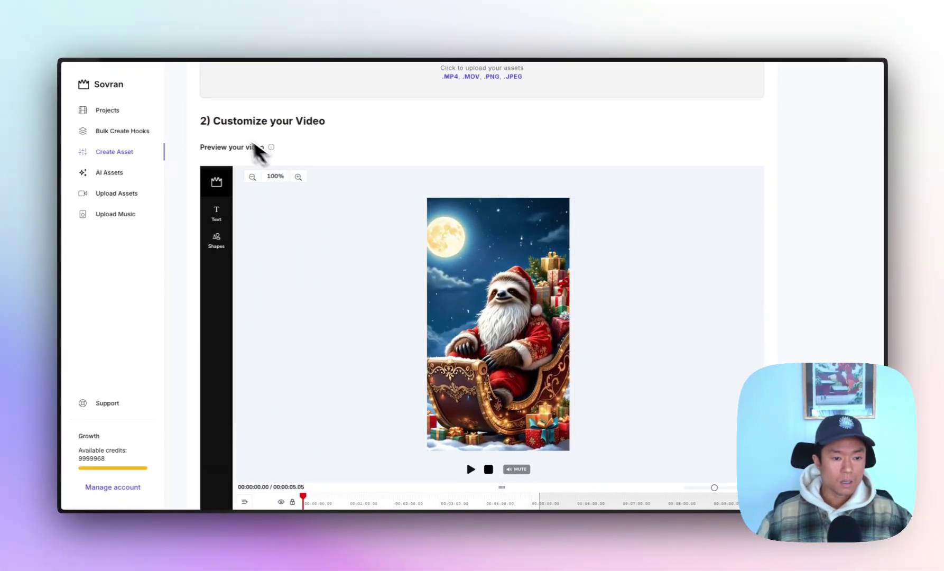
pyautogui.scroll(-5, 195, 167)
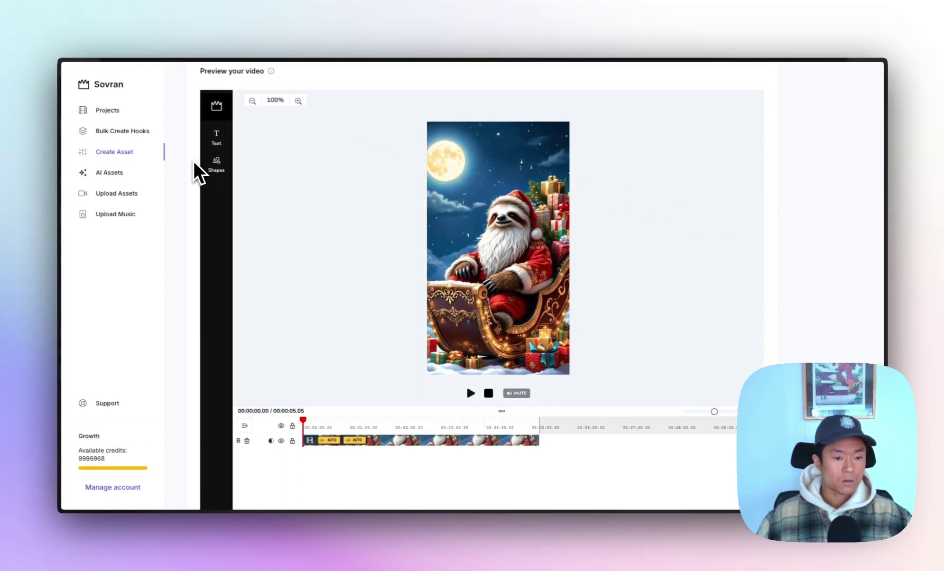
pyautogui.scroll(3, 193, 162)
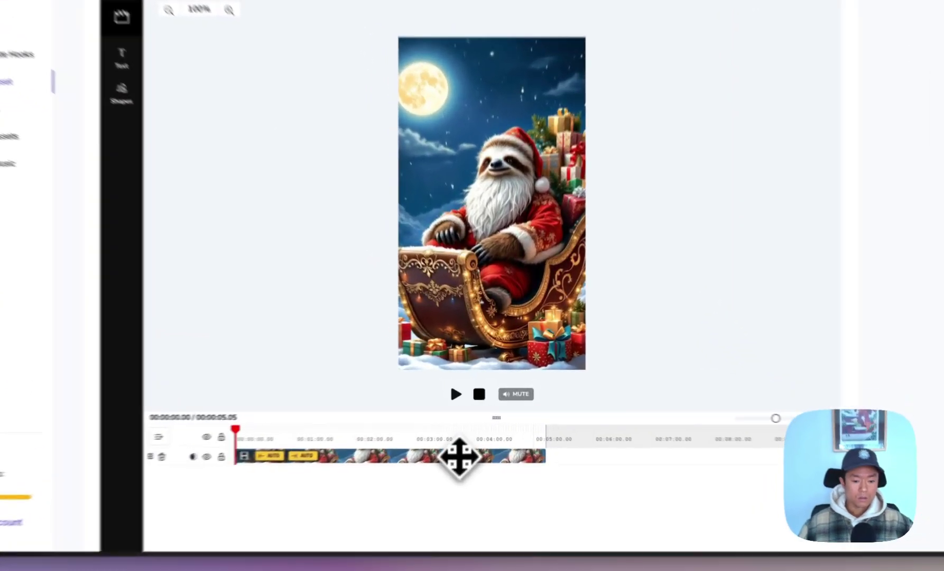
pyautogui.click(473, 436)
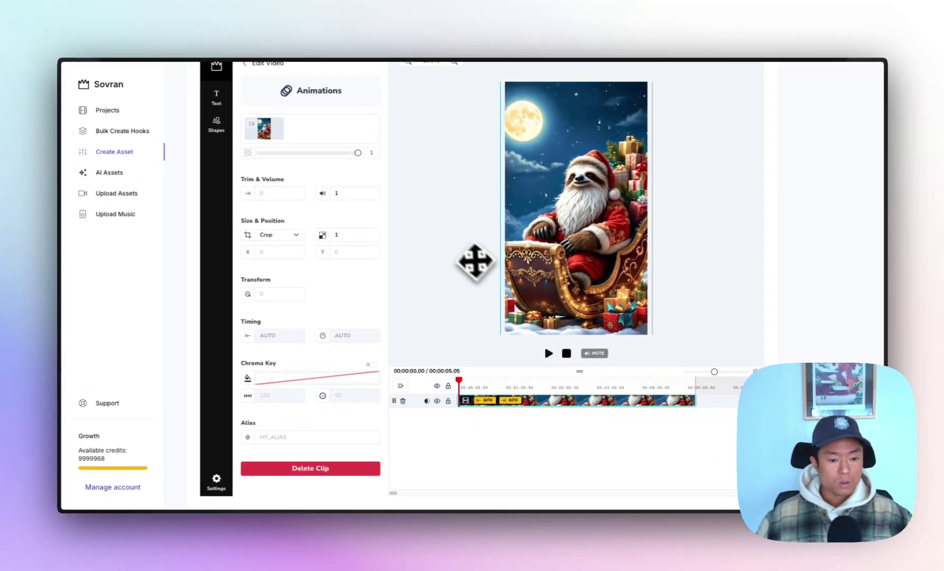
pyautogui.scroll(-1, 453, 246)
pyautogui.scroll(3, 455, 243)
pyautogui.scroll(8, 798, 222)
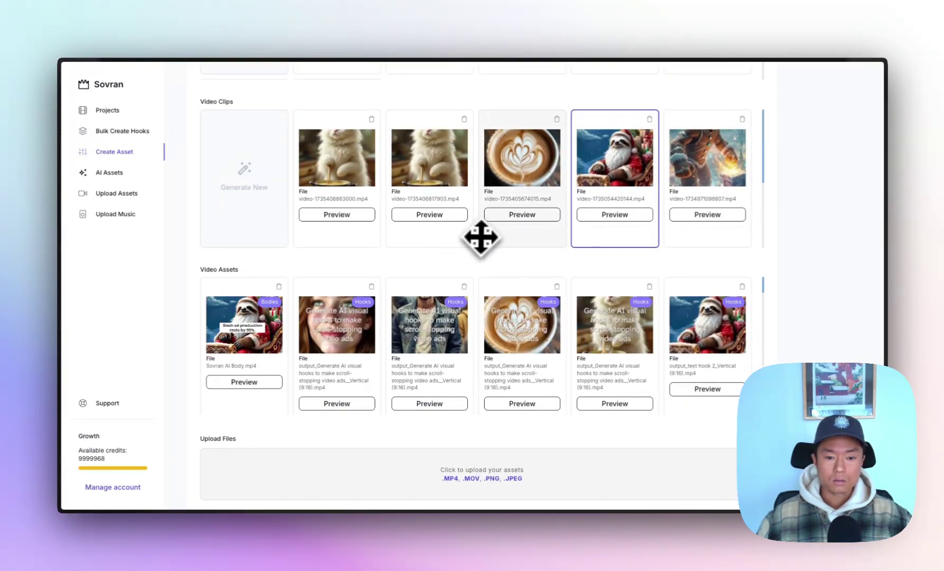
# Step: Add the Christmas-tree cat clip, place it after the sloth clip on track 1, and delete the empty track
pyautogui.scroll(-2, 480, 238)
pyautogui.click(450, 222)
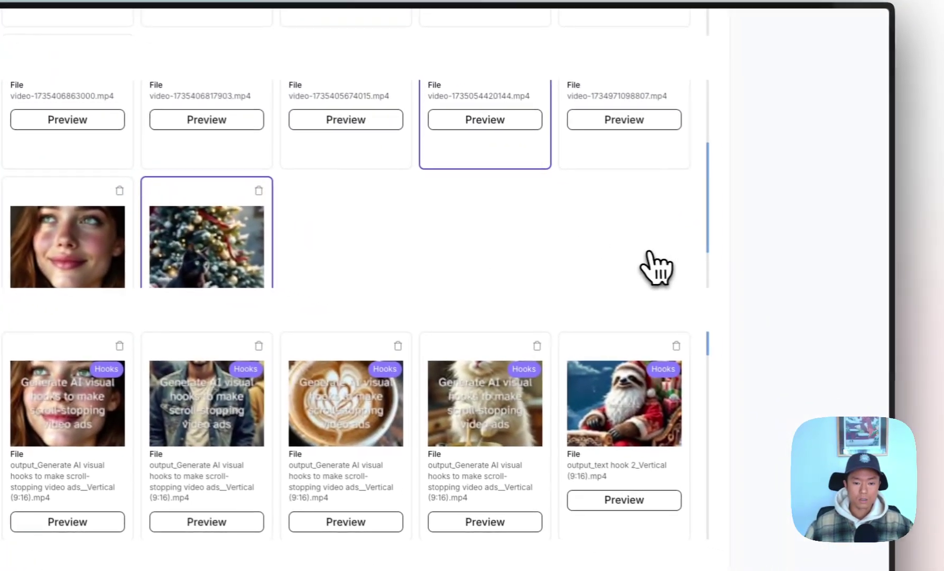
pyautogui.scroll(-3, 727, 281)
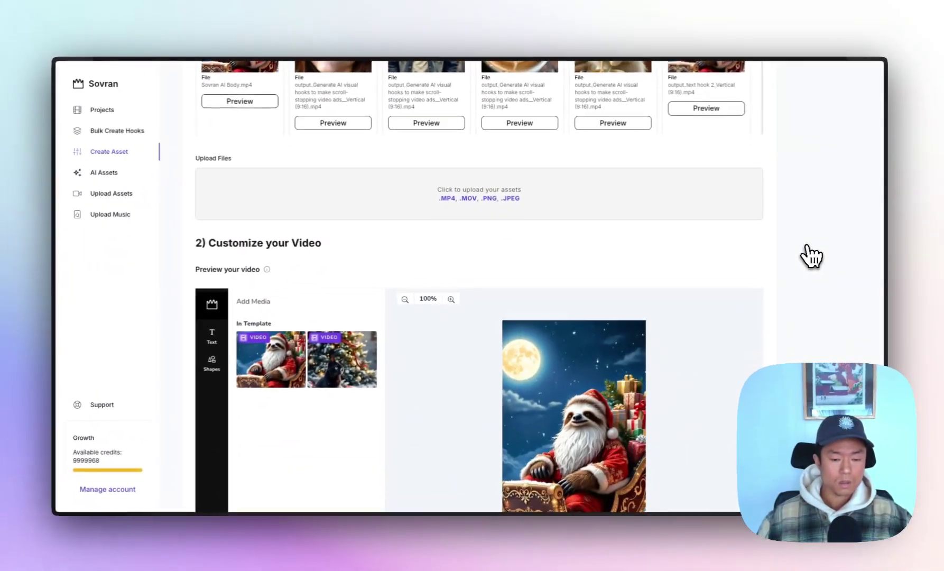
pyautogui.scroll(-5, 811, 256)
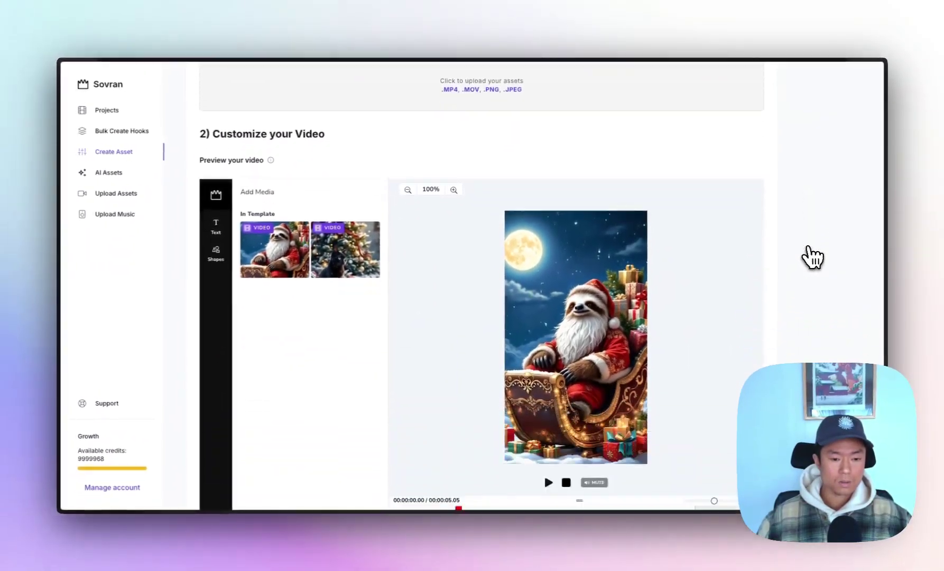
pyautogui.scroll(-2, 835, 302)
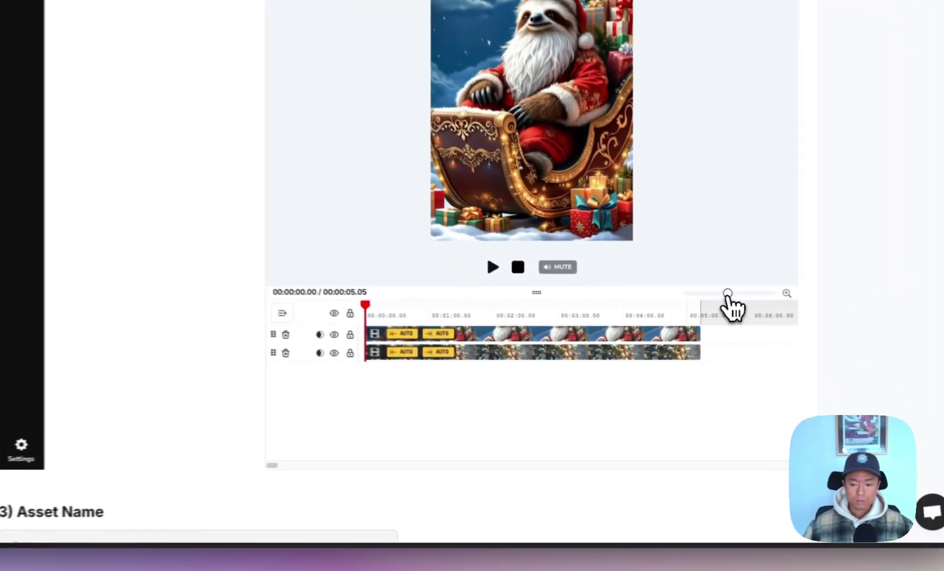
pyautogui.moveTo(715, 334); pyautogui.dragTo(708, 334)
pyautogui.moveTo(501, 346); pyautogui.dragTo(685, 341)
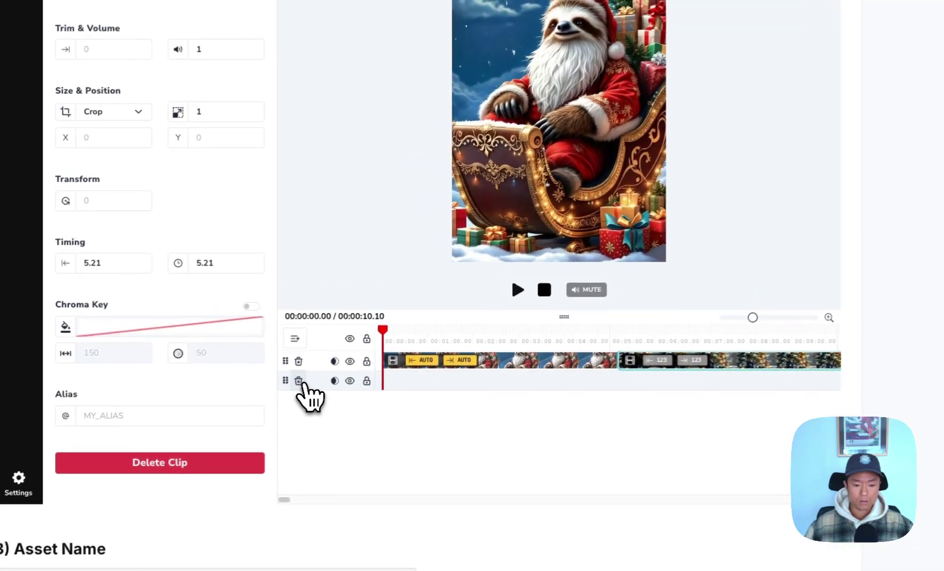
pyautogui.click(263, 348)
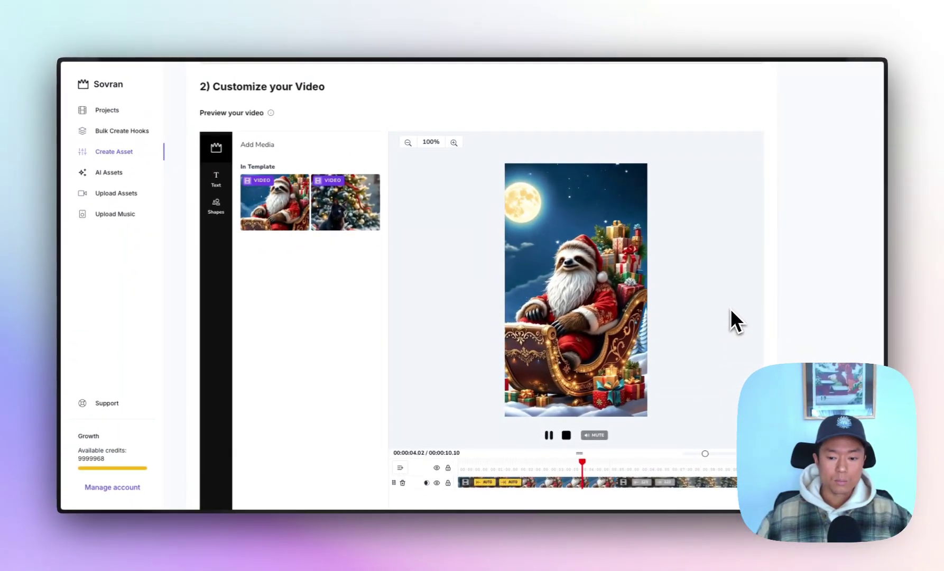
# Step: Stop playback and add a Headline Title text, keeping its colour white
pyautogui.click(568, 432)
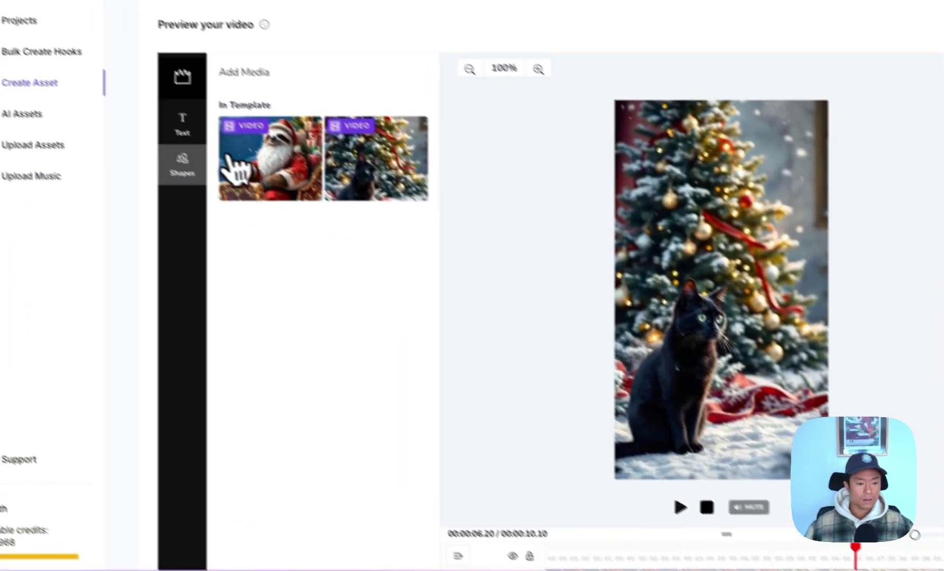
pyautogui.click(218, 180)
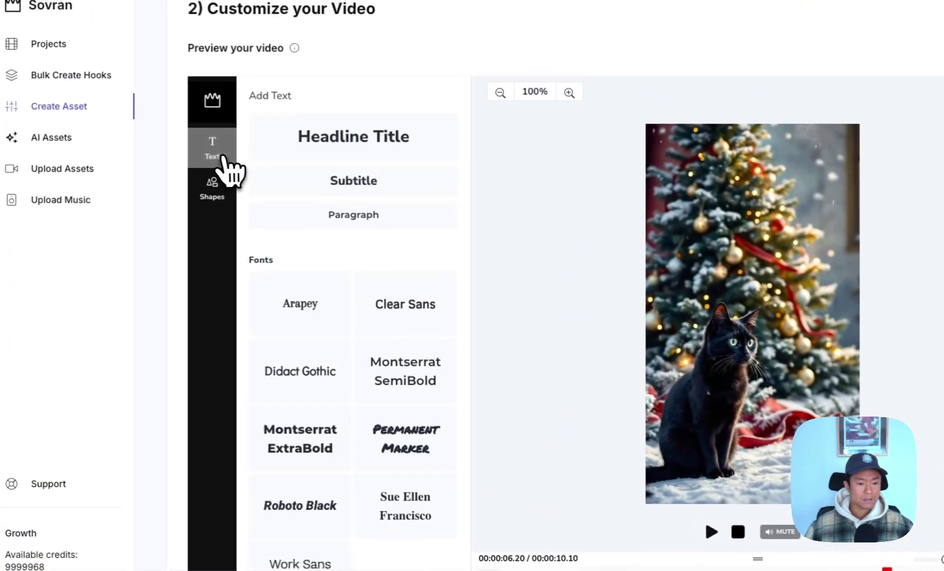
pyautogui.click(375, 154)
pyautogui.scroll(-1, 476, 328)
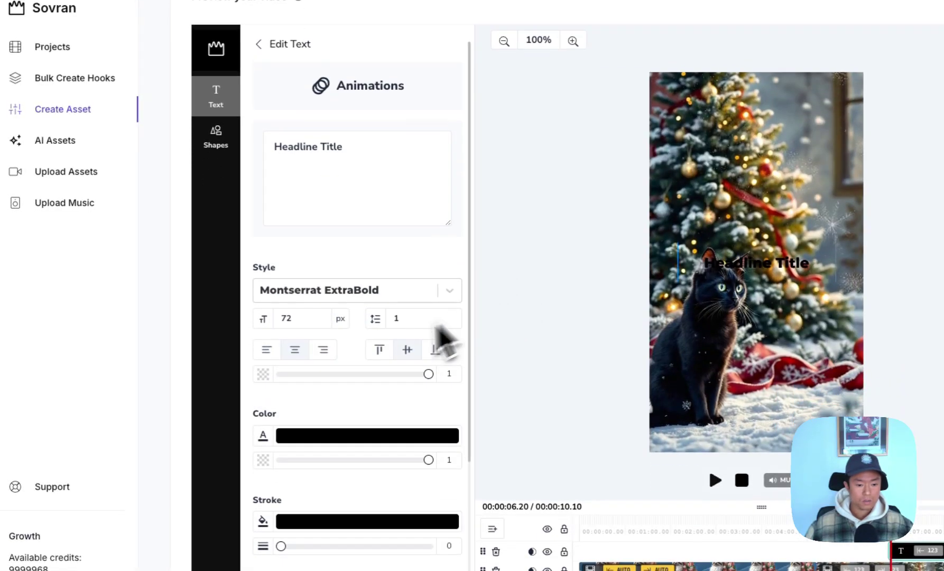
pyautogui.scroll(-2, 434, 344)
pyautogui.click(384, 316)
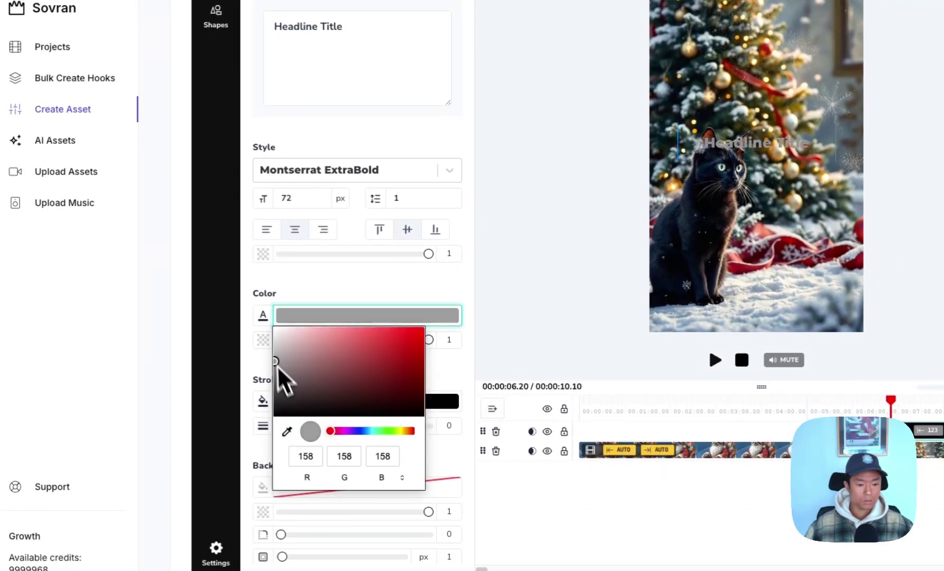
pyautogui.click(288, 290)
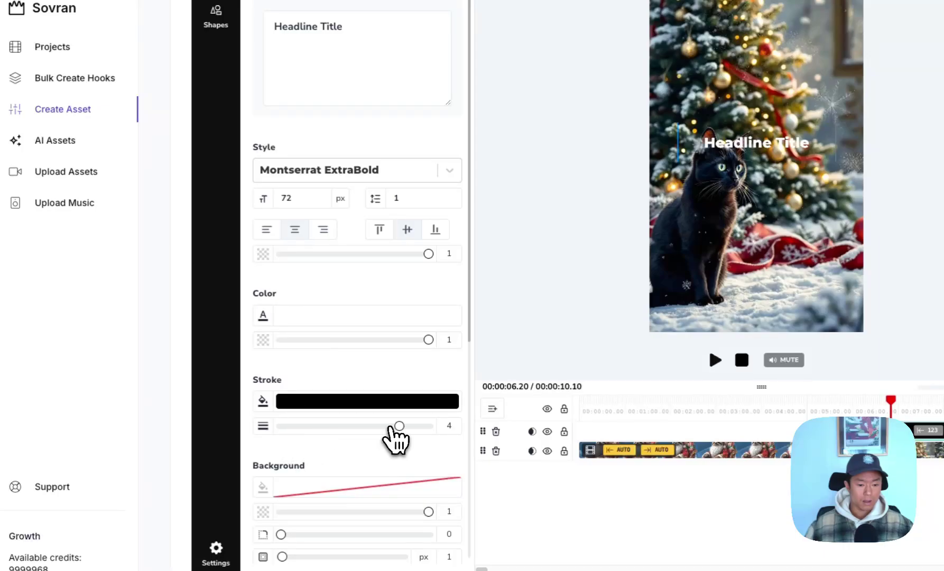
pyautogui.scroll(3, 422, 221)
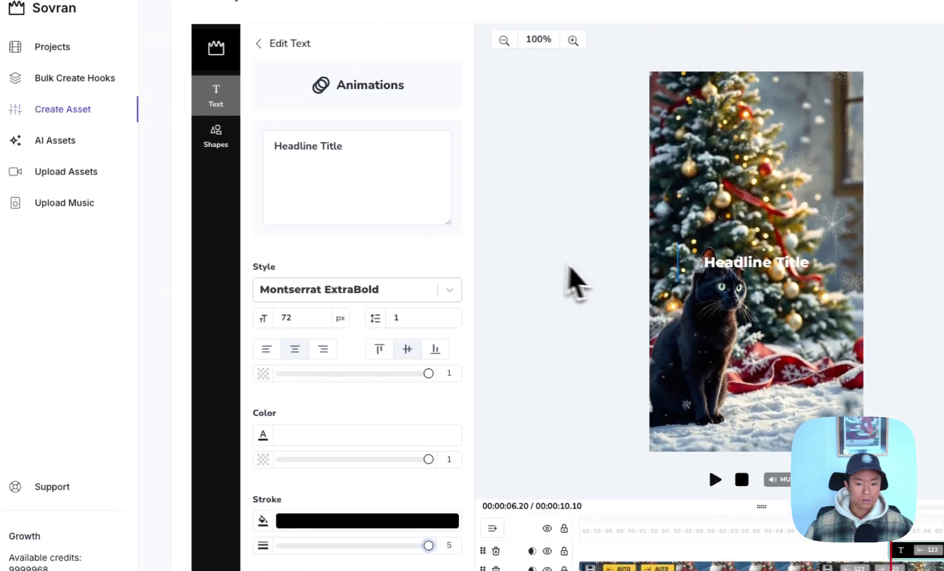
pyautogui.click(578, 288)
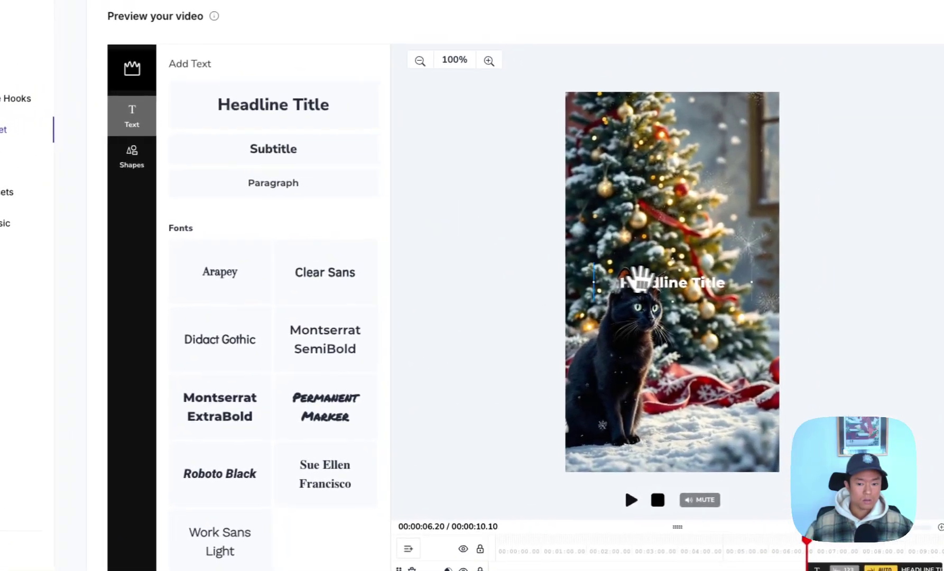
# Step: Keep Montserrat ExtraBold as the headline text's font
pyautogui.click(731, 262)
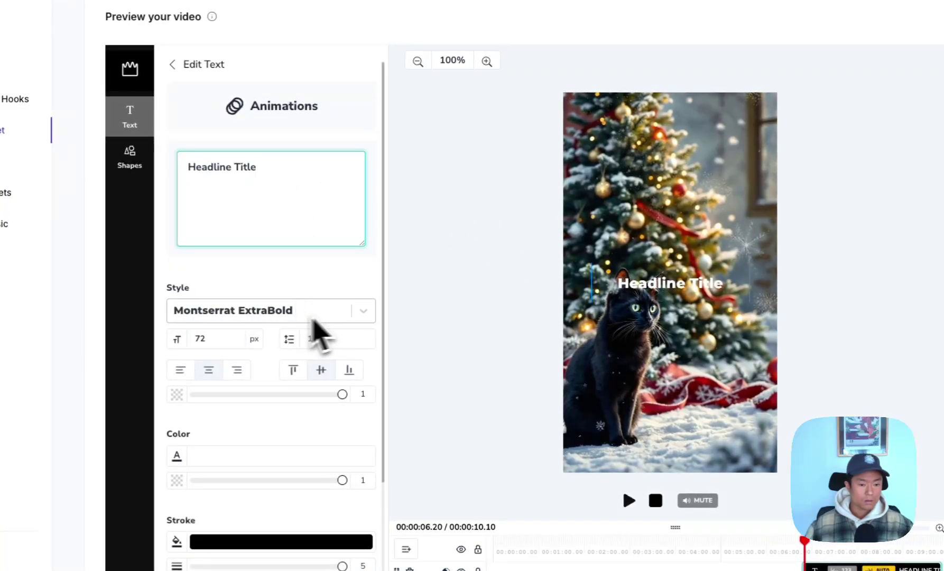
pyautogui.click(369, 313)
pyautogui.click(354, 310)
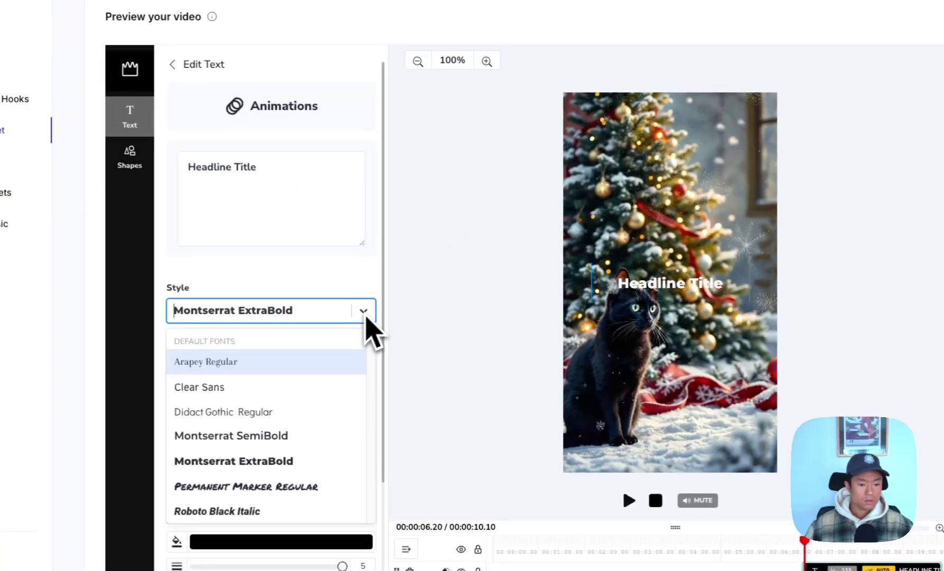
pyautogui.scroll(-3, 310, 395)
pyautogui.scroll(-10, 302, 400)
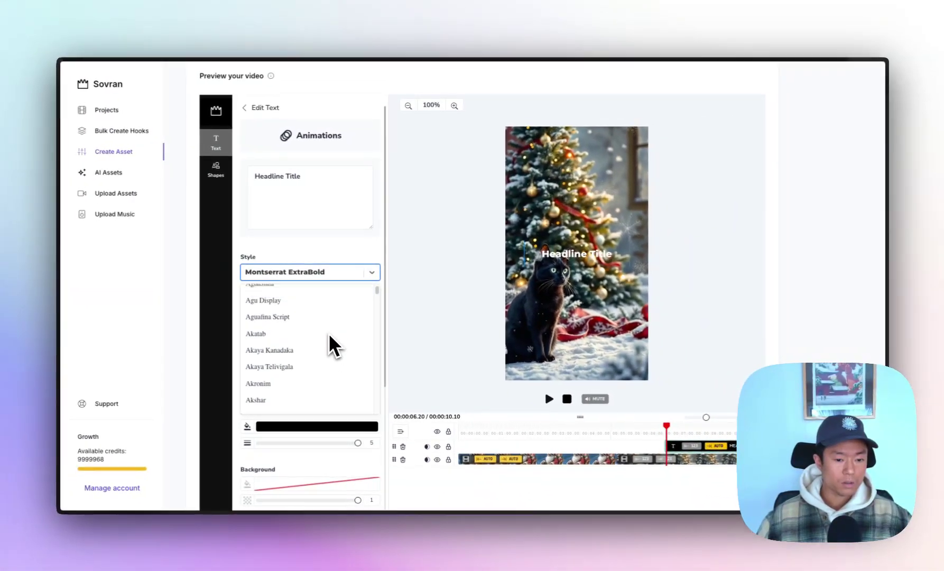
pyautogui.scroll(5, 329, 332)
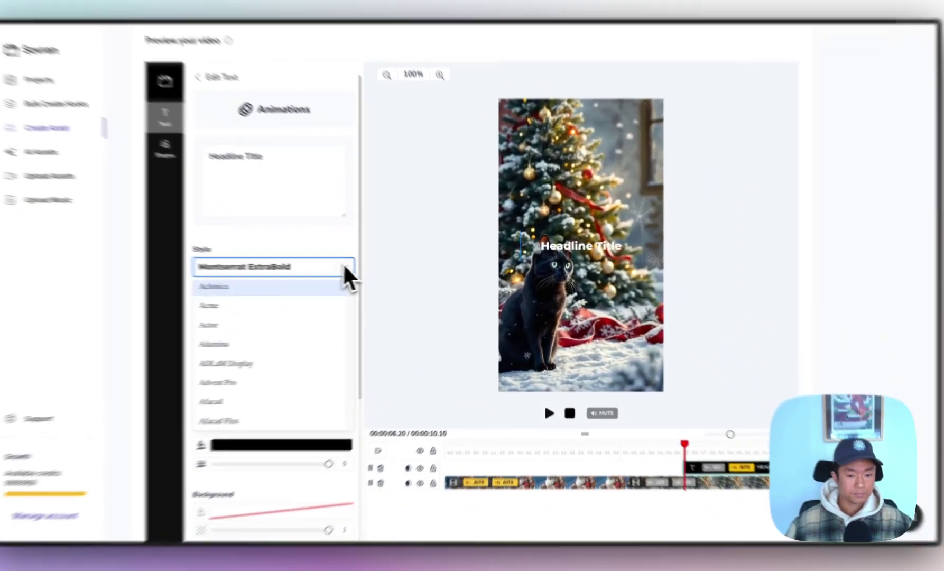
pyautogui.click(345, 268)
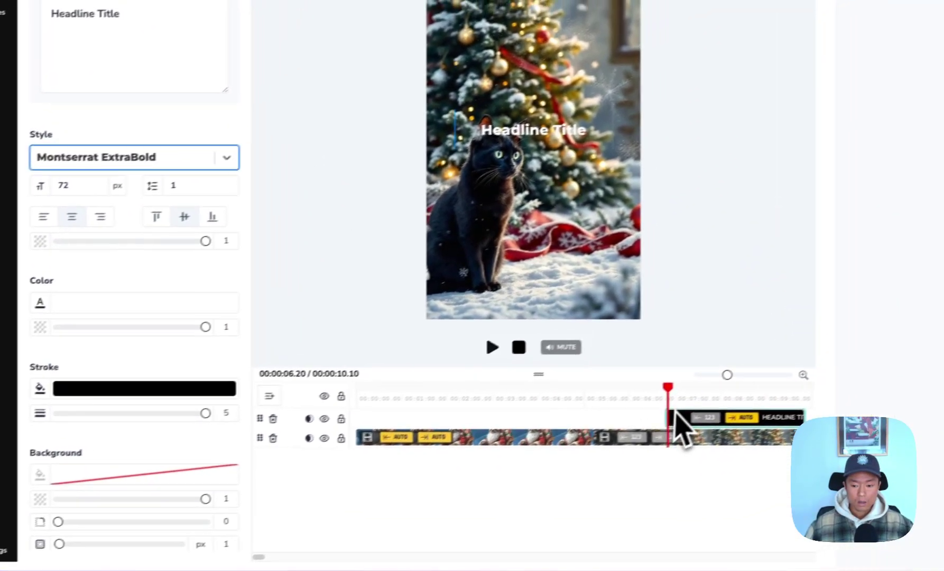
# Step: Move the text clip to the video start, extend it past the playhead, and retype it 'Body Script'
pyautogui.moveTo(675, 413); pyautogui.dragTo(370, 409)
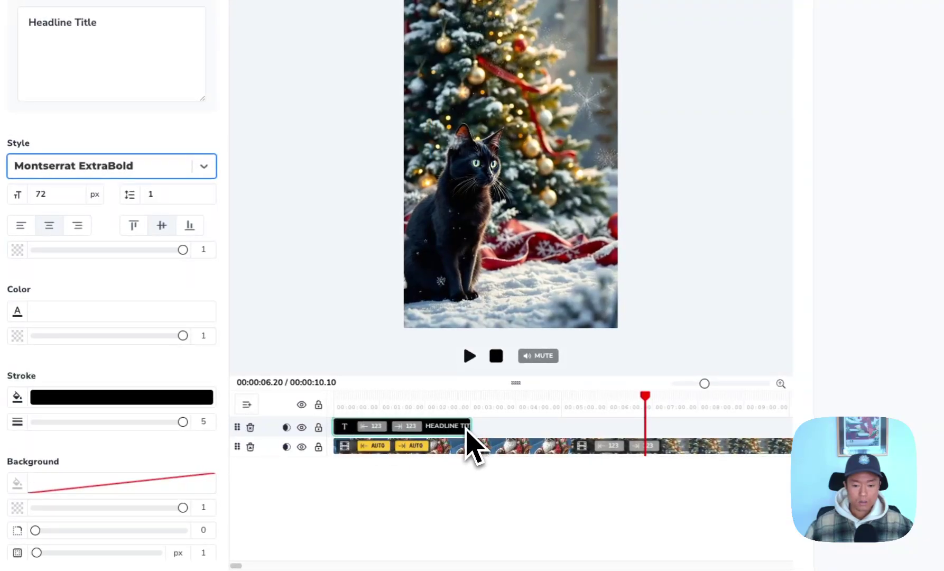
pyautogui.moveTo(467, 430); pyautogui.dragTo(710, 432)
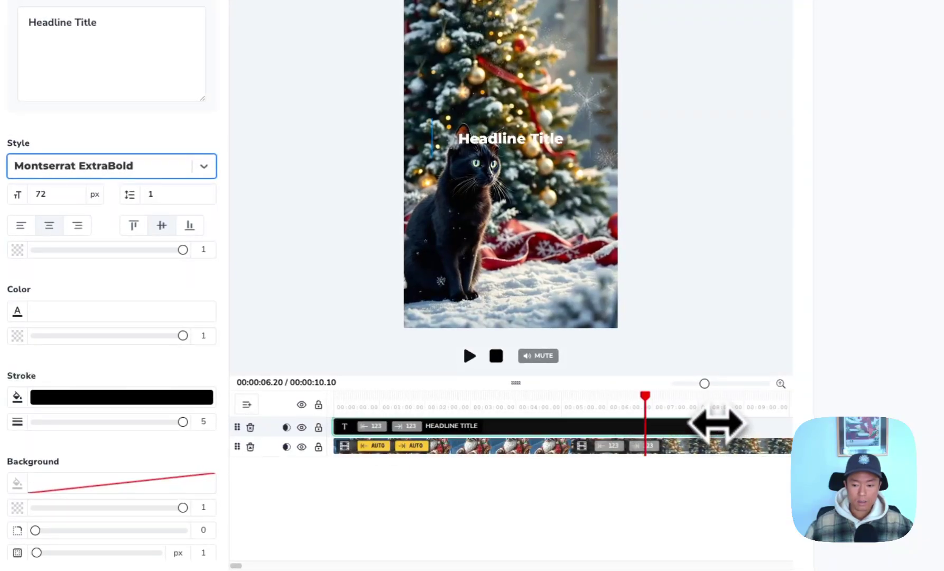
pyautogui.click(705, 384)
pyautogui.moveTo(704, 383); pyautogui.dragTo(690, 384)
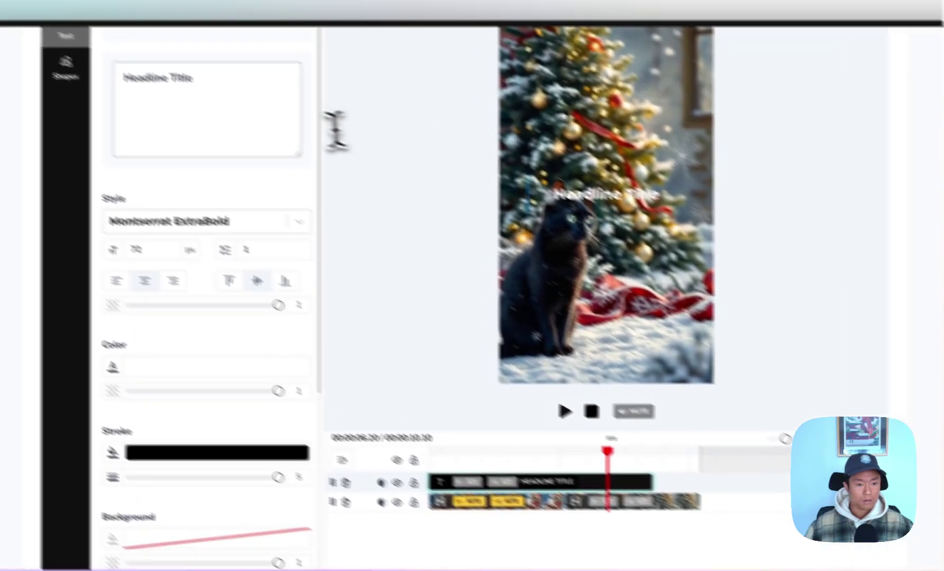
pyautogui.tripleClick(161, 23)
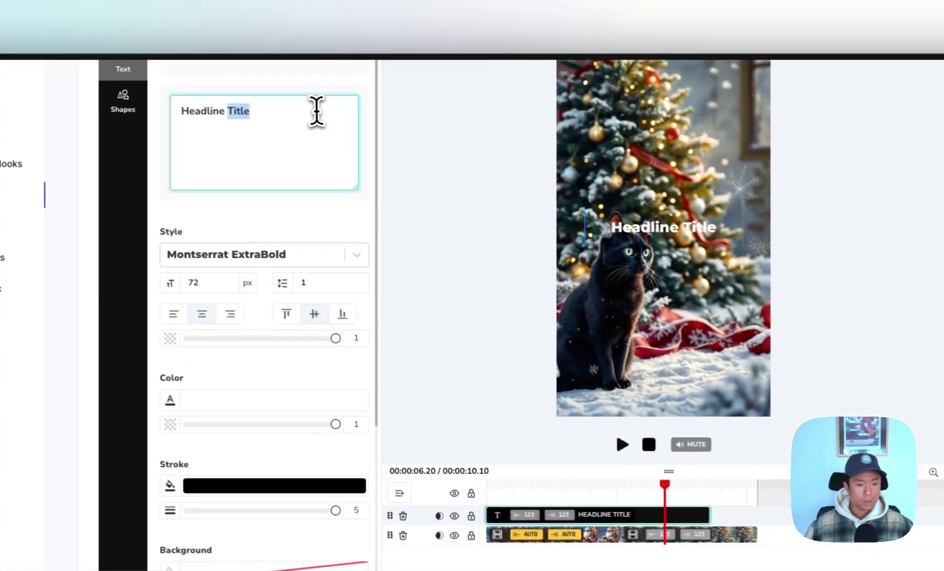
pyautogui.write('Body Sc')
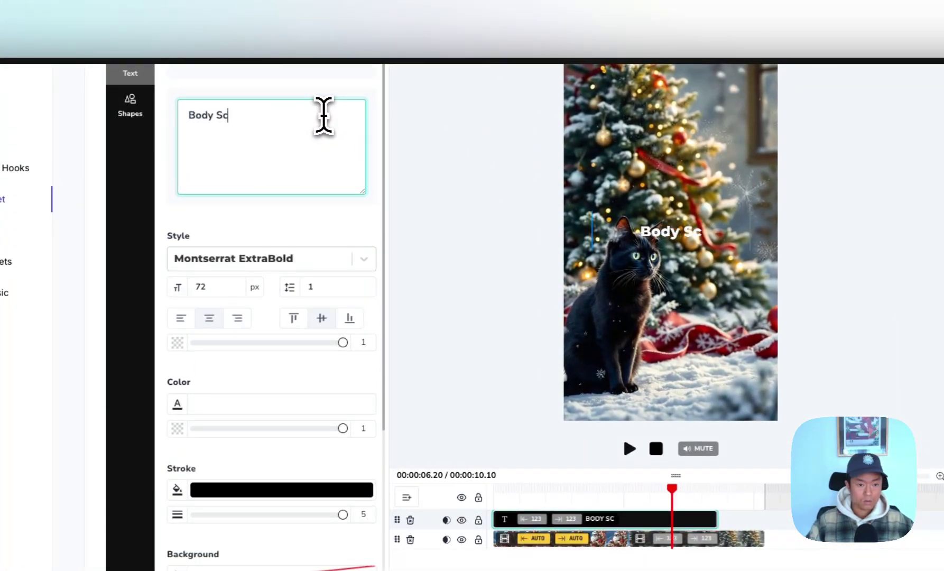
pyautogui.write('ript')
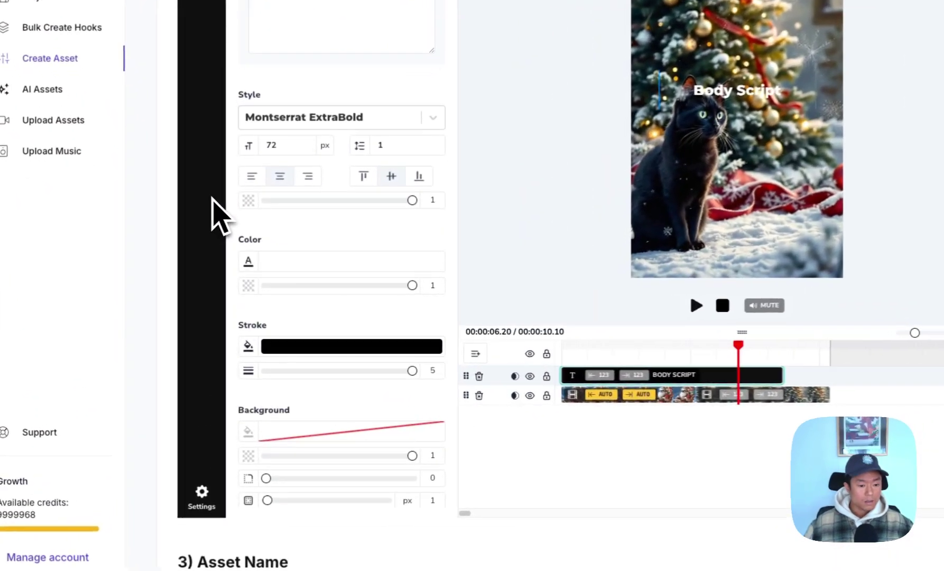
# Step: Name the asset 'Body 1' and set its building block to Bodies
pyautogui.scroll(-5, 239, 248)
pyautogui.click(238, 292)
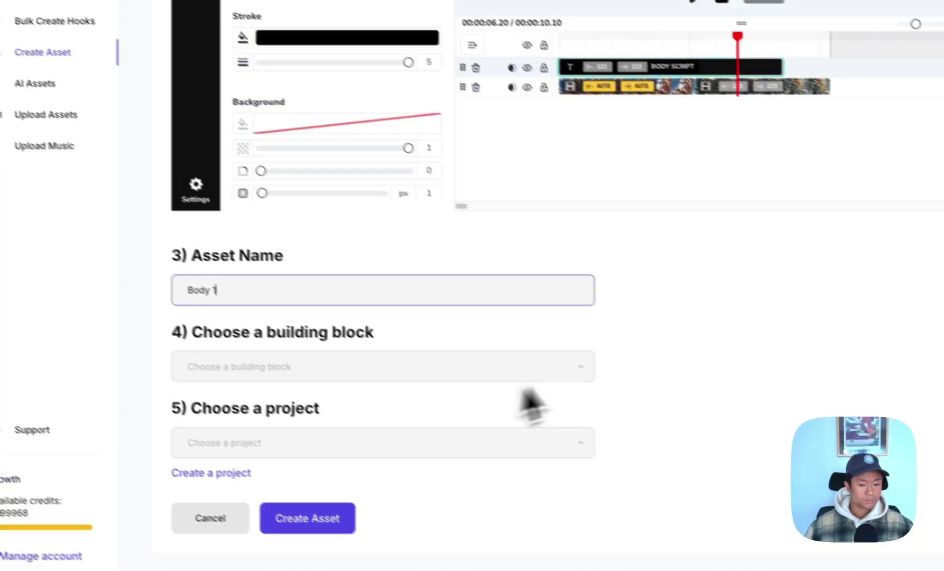
pyautogui.click(471, 373)
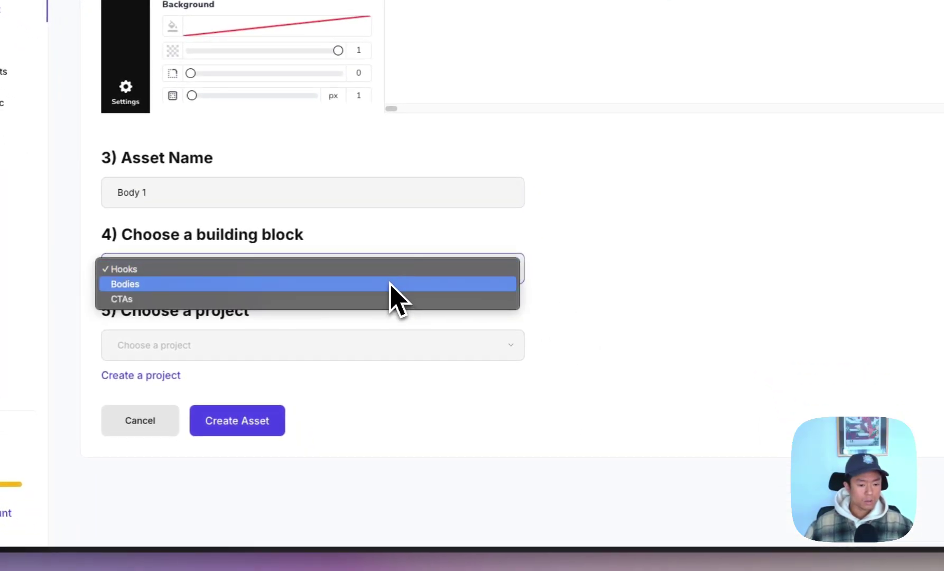
pyautogui.click(388, 286)
pyautogui.click(335, 273)
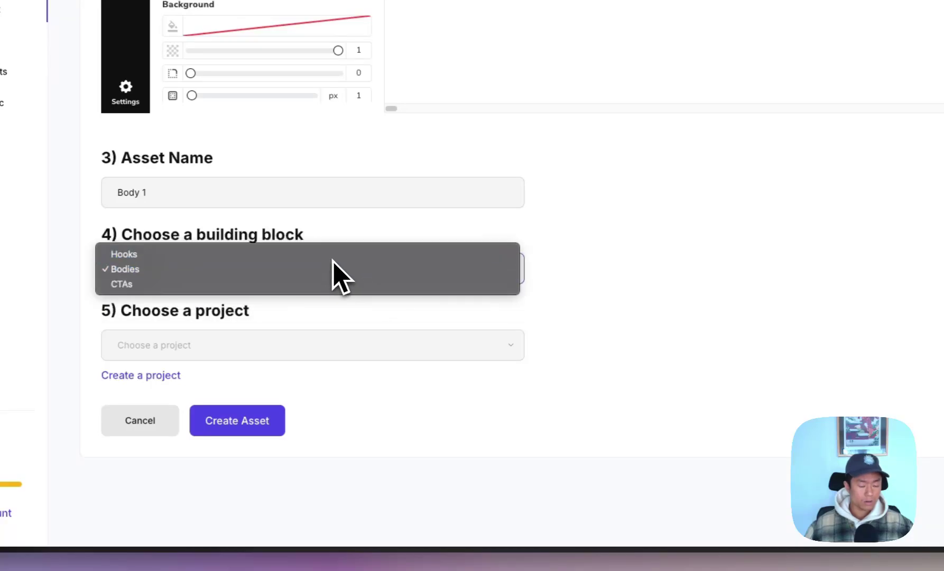
pyautogui.click(333, 258)
pyautogui.click(332, 272)
pyautogui.click(322, 289)
pyautogui.click(321, 289)
# Step: Check the other building-block options and browse the project list without choosing a project
pyautogui.click(322, 285)
pyautogui.click(327, 274)
pyautogui.click(319, 295)
pyautogui.click(297, 343)
pyautogui.click(633, 316)
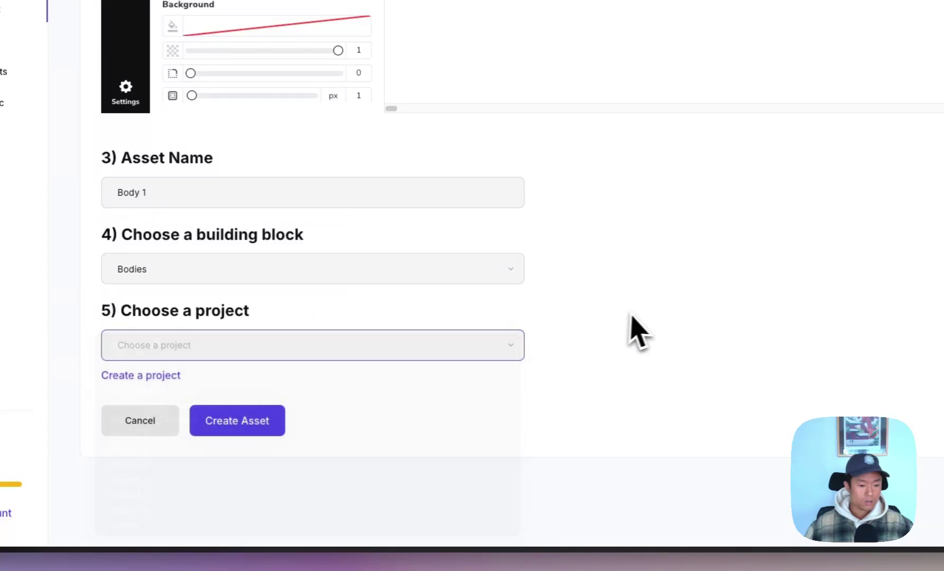
pyautogui.scroll(-1, 644, 312)
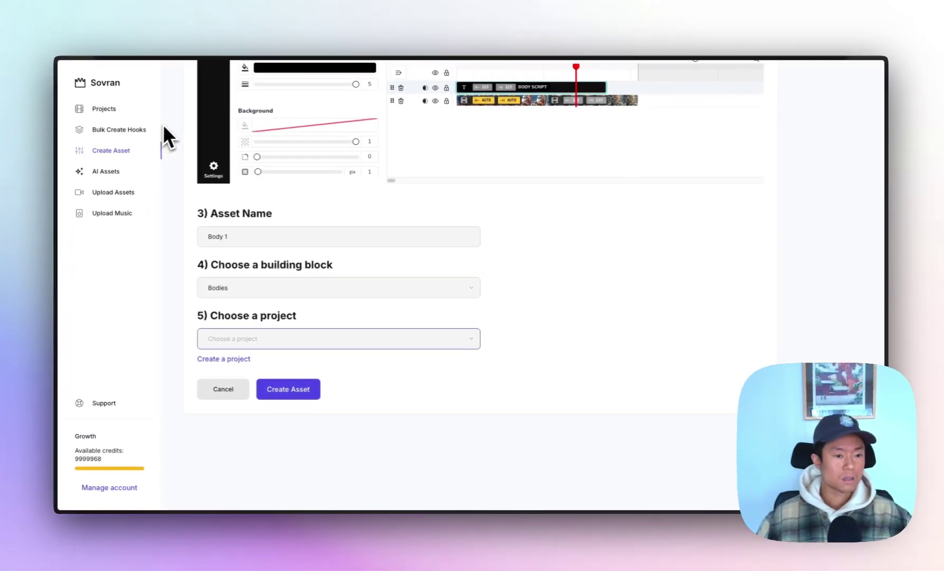
pyautogui.scroll(2, 169, 125)
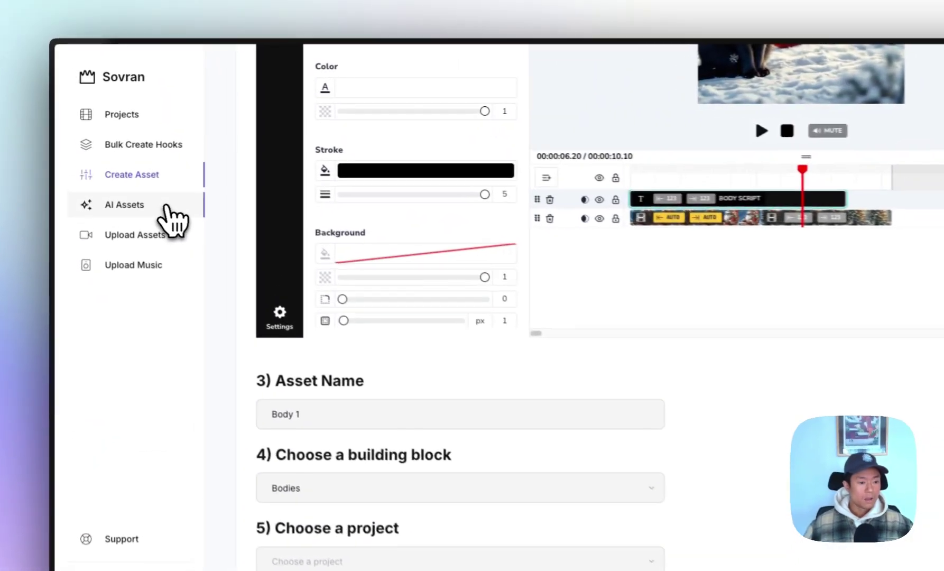
# Step: Go to AI Assets and start generating a new video under Video Clips
pyautogui.click(143, 172)
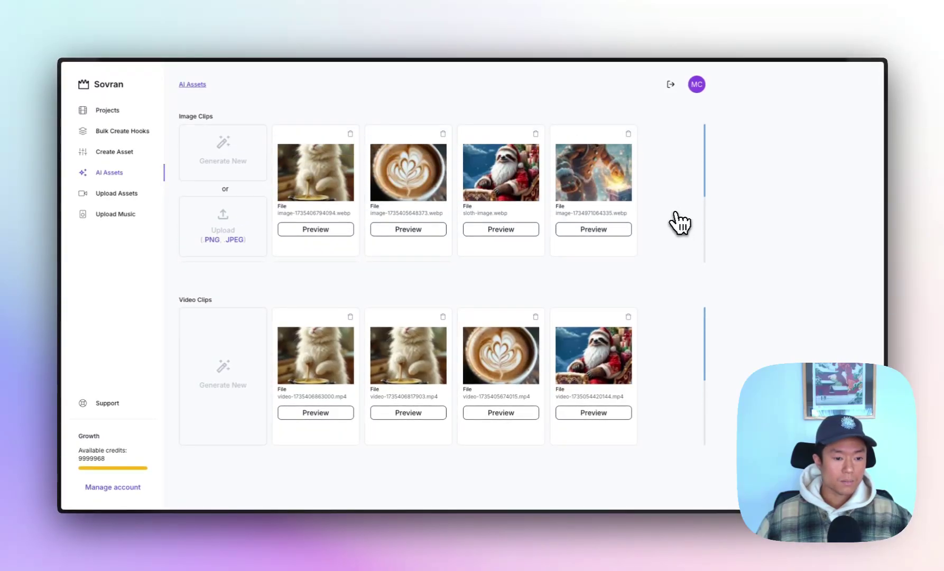
pyautogui.scroll(-3, 681, 223)
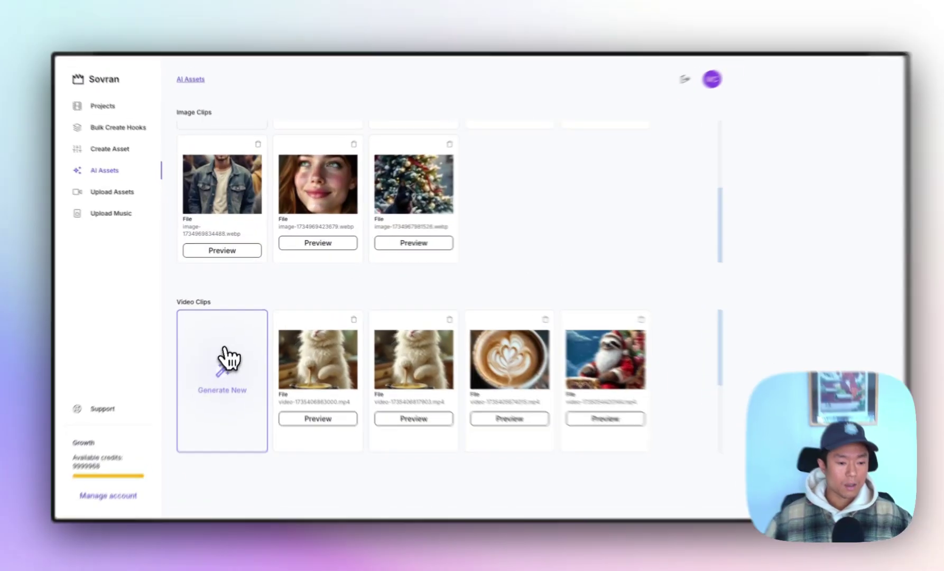
pyautogui.click(225, 350)
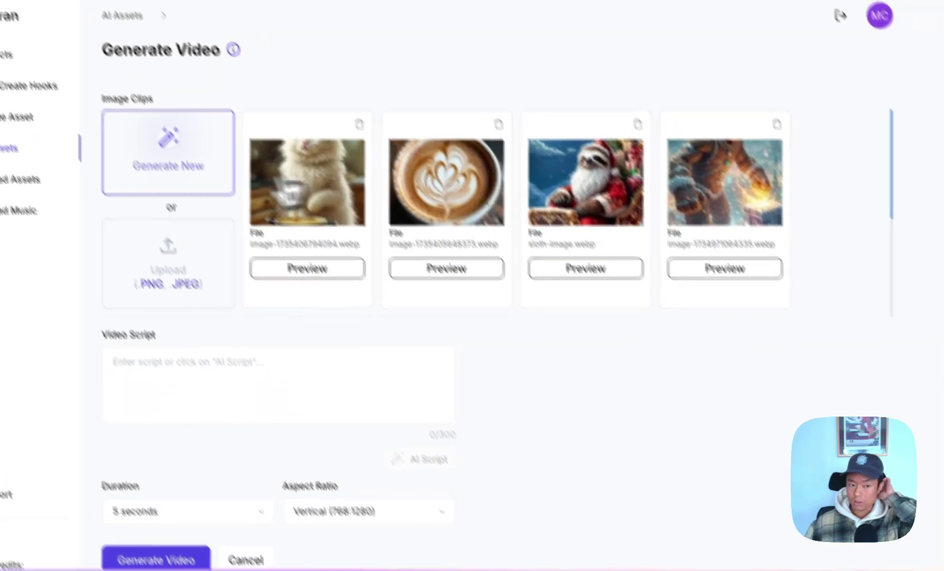
# Step: Generate an image of a cute puppy drinking coffee and save it as image-1735930810482.jpg
pyautogui.click(151, 164)
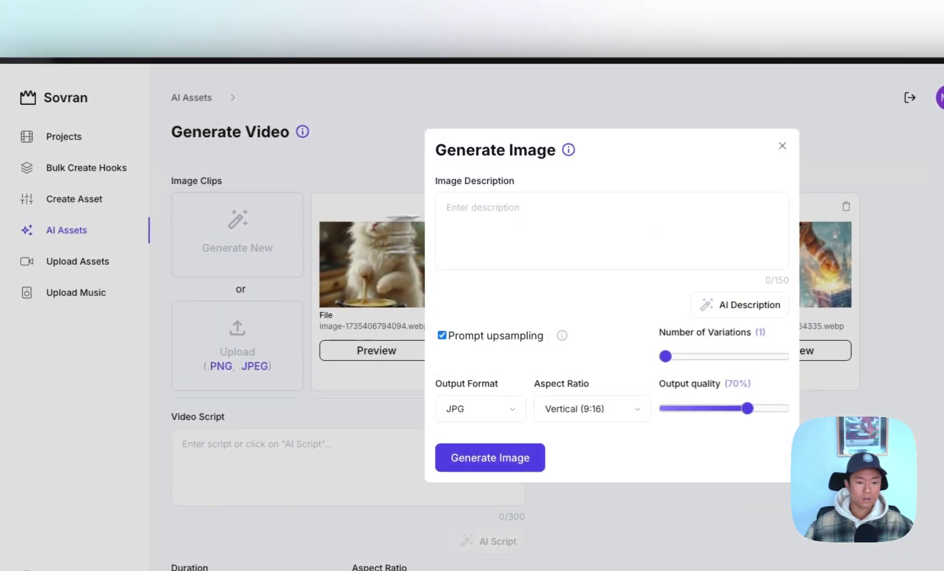
pyautogui.click(590, 216)
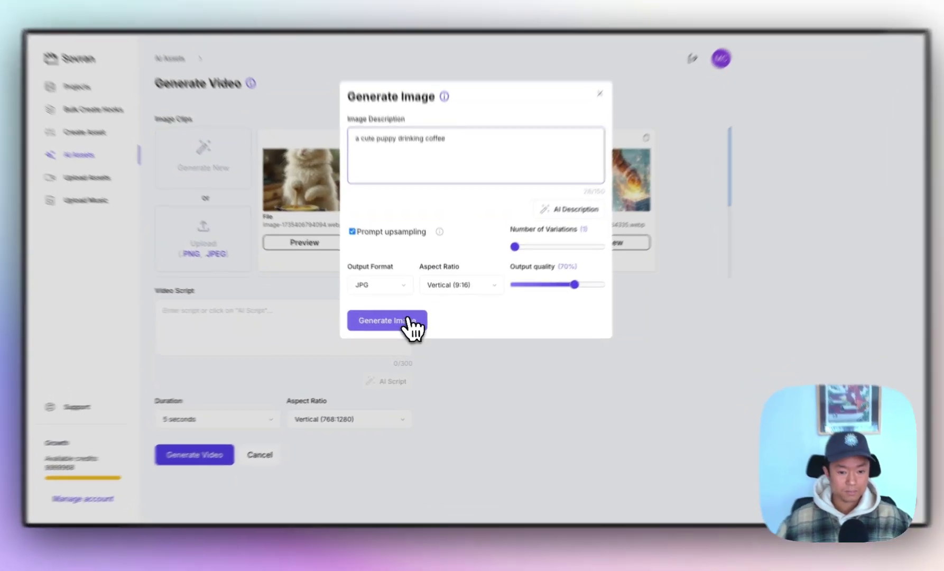
pyautogui.click(411, 326)
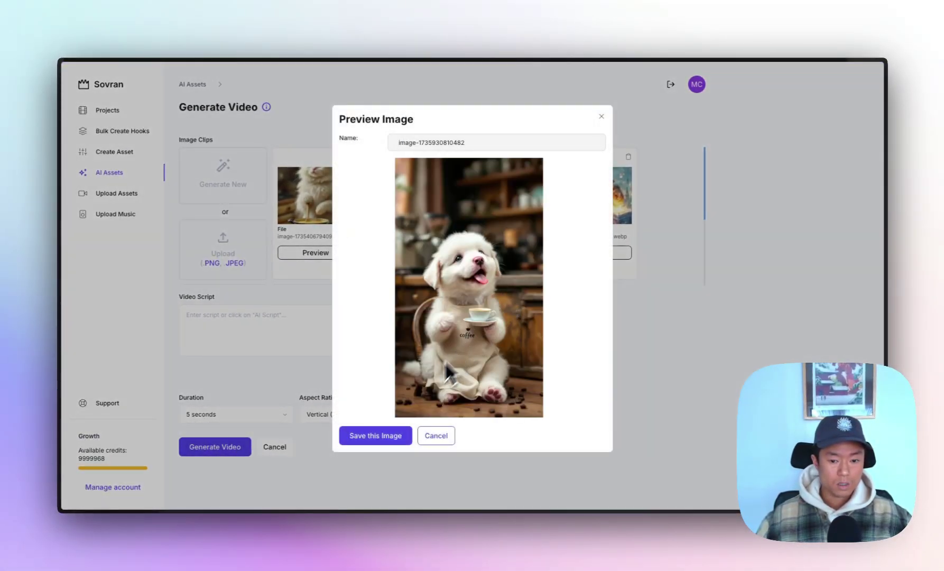
pyautogui.click(386, 435)
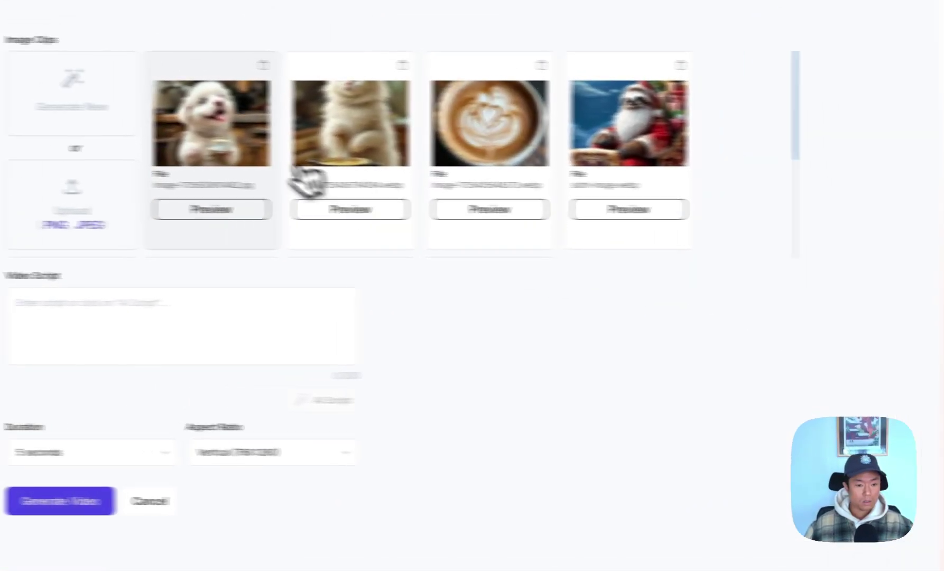
# Step: Pick the puppy image and have AI write the script 'A cute puppy enjoys a morning pick-me-up with a sip of coffee.'
pyautogui.click(248, 184)
pyautogui.click(152, 319)
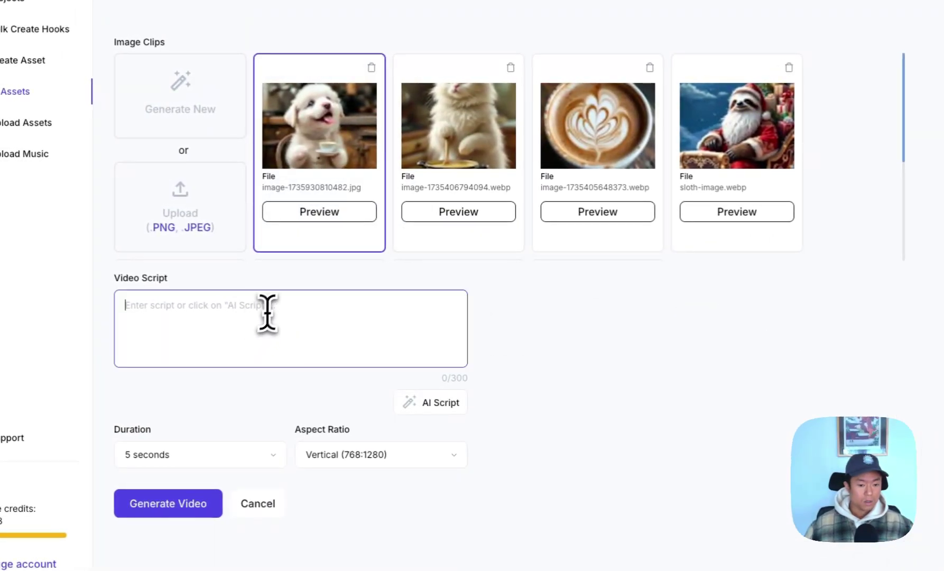
pyautogui.click(439, 403)
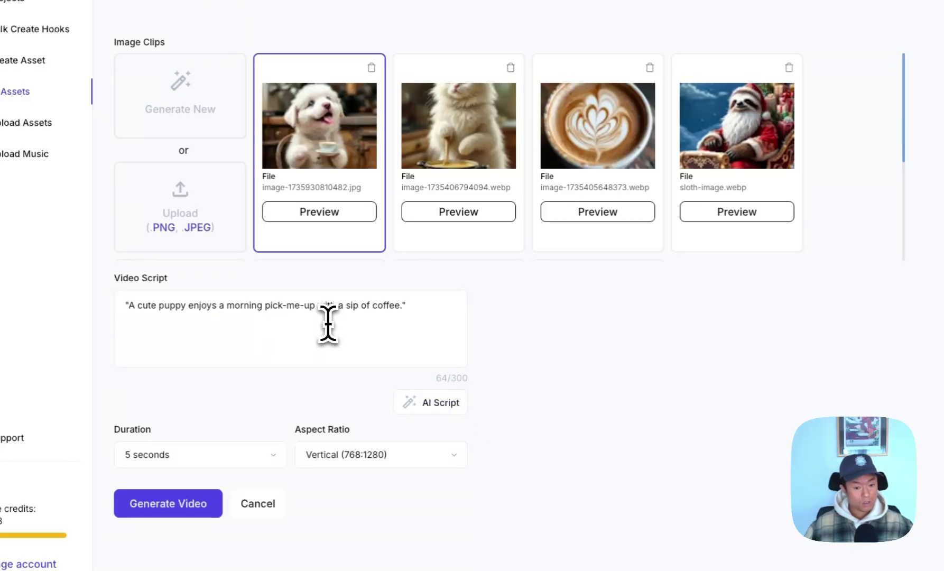
pyautogui.click(308, 324)
pyautogui.scroll(-2, 430, 342)
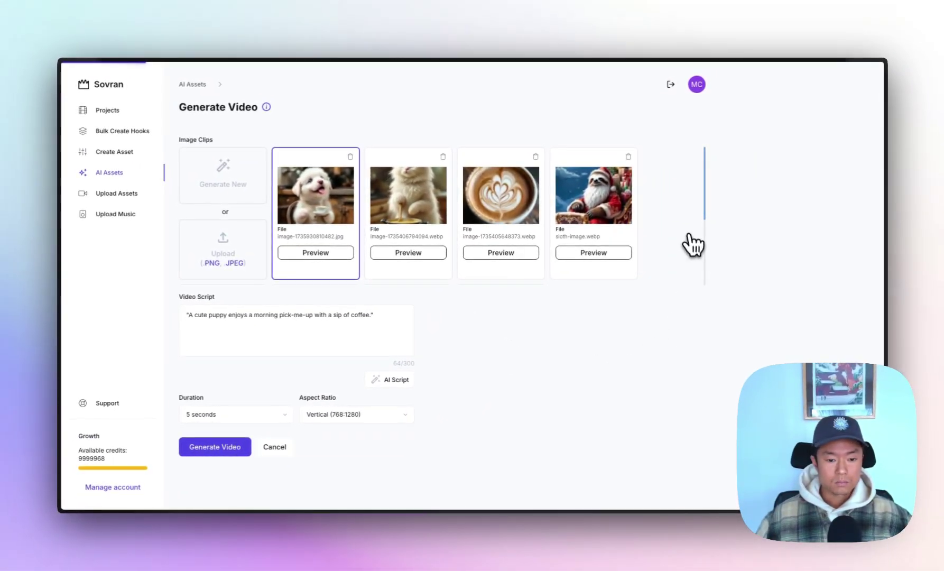
# Step: Generate the puppy-with-coffee video, play its preview, and save it as video-1735930838351.mp4
pyautogui.press('Return')
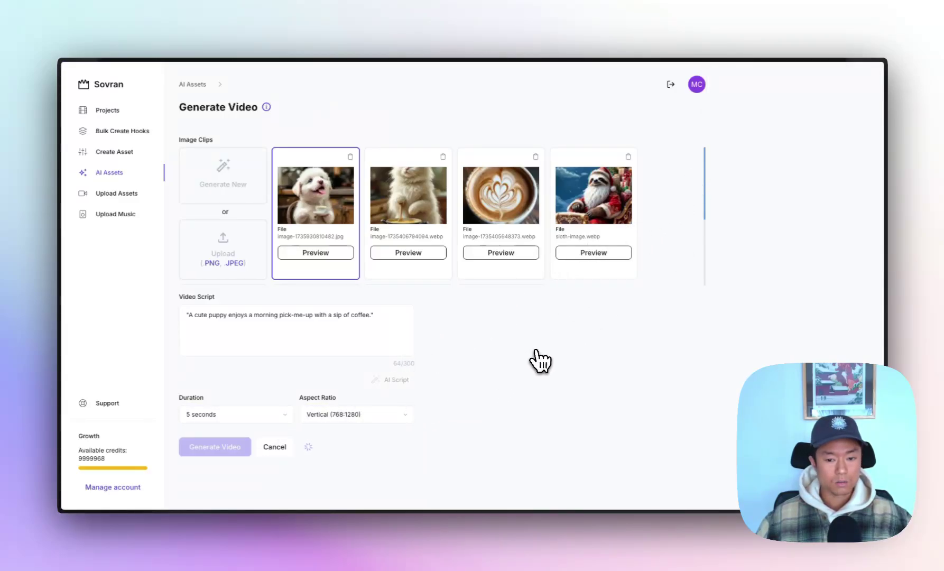
pyautogui.moveTo(369, 268); pyautogui.dragTo(410, 289)
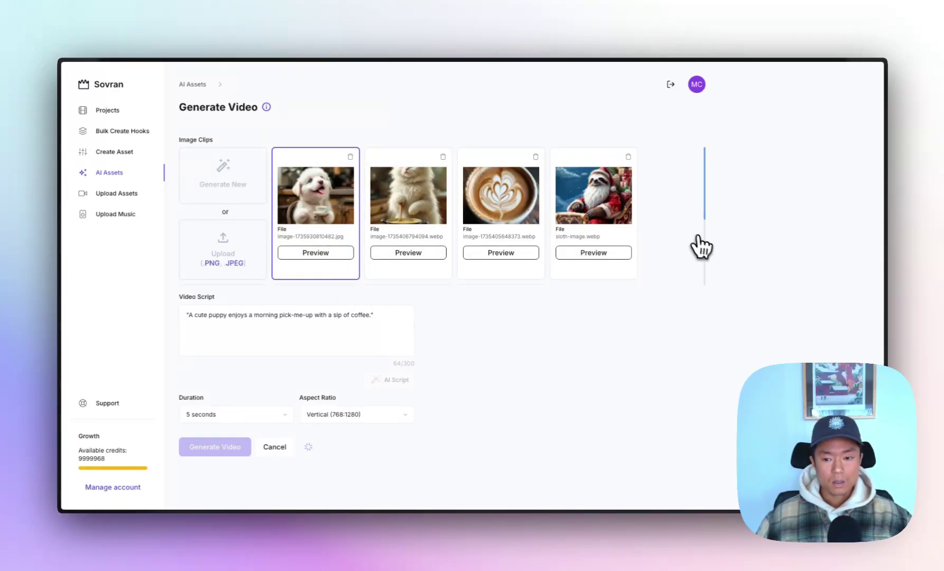
pyautogui.scroll(-2, 632, 339)
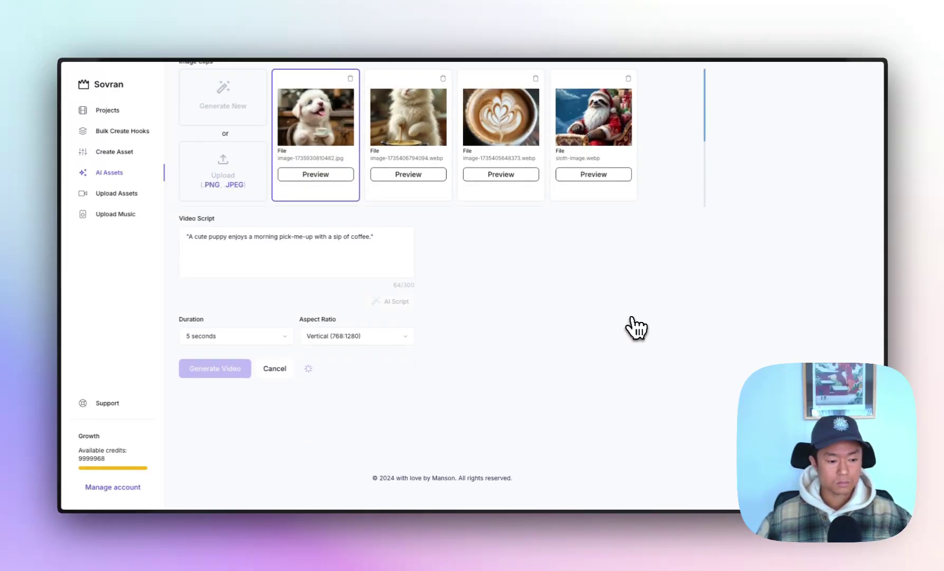
pyautogui.scroll(2, 636, 326)
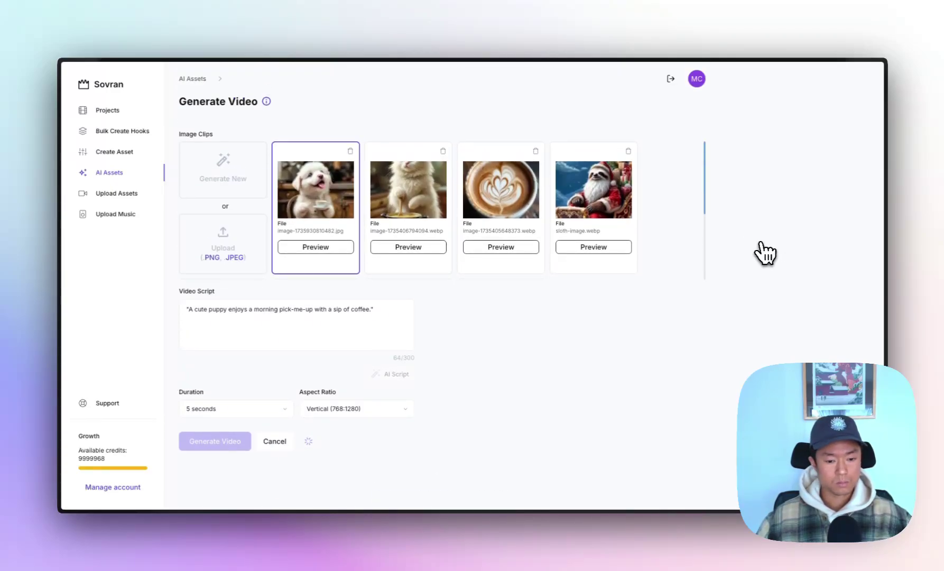
pyautogui.scroll(1, 766, 254)
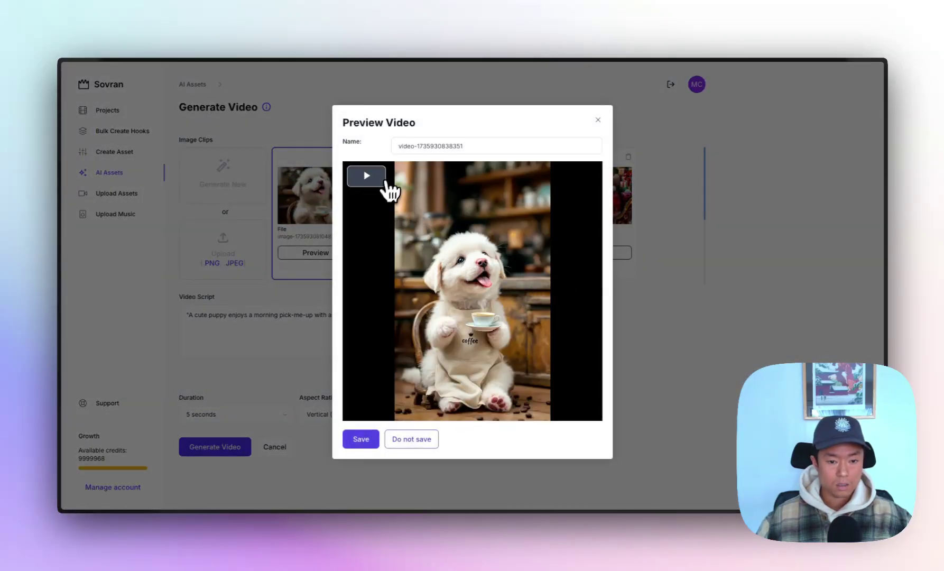
pyautogui.click(384, 180)
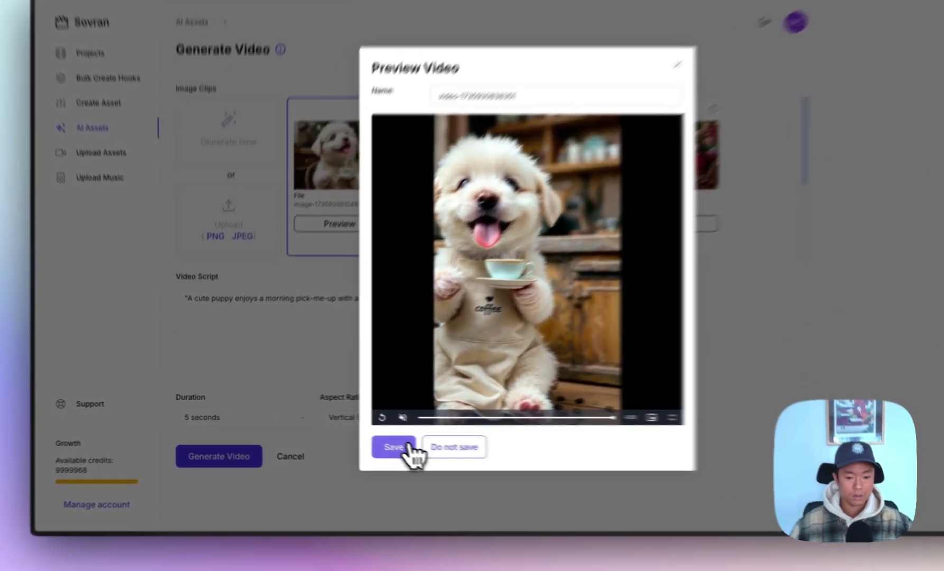
pyautogui.click(370, 442)
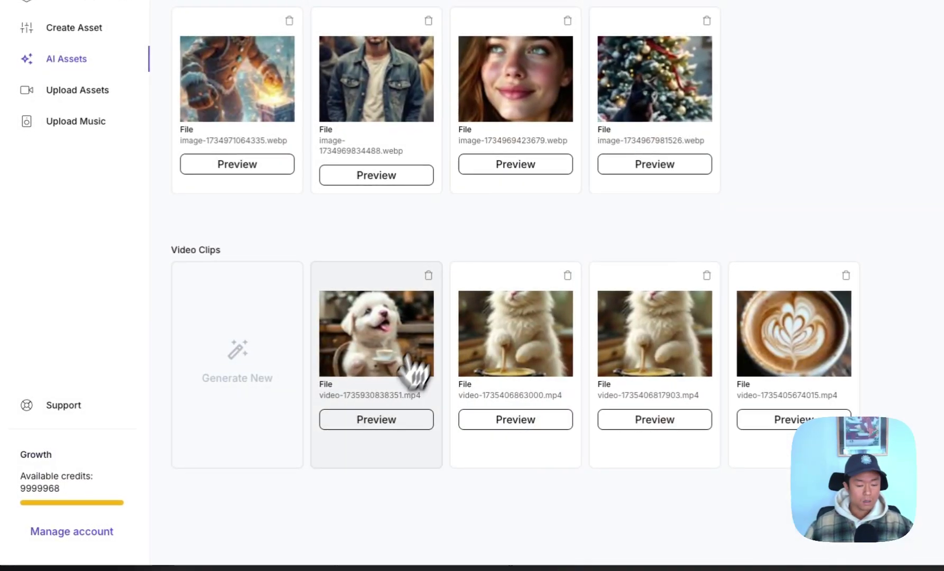
pyautogui.scroll(-3, 400, 254)
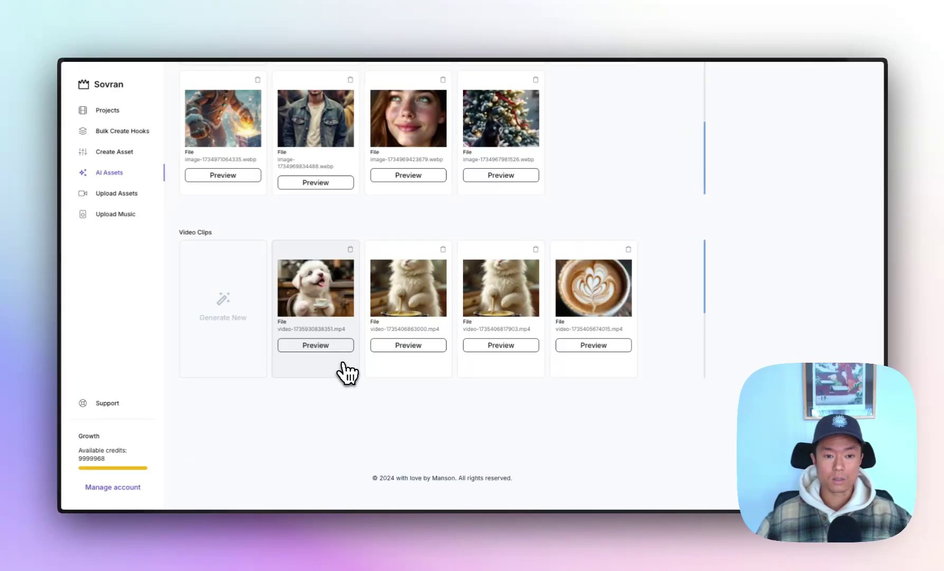
pyautogui.scroll(1, 344, 367)
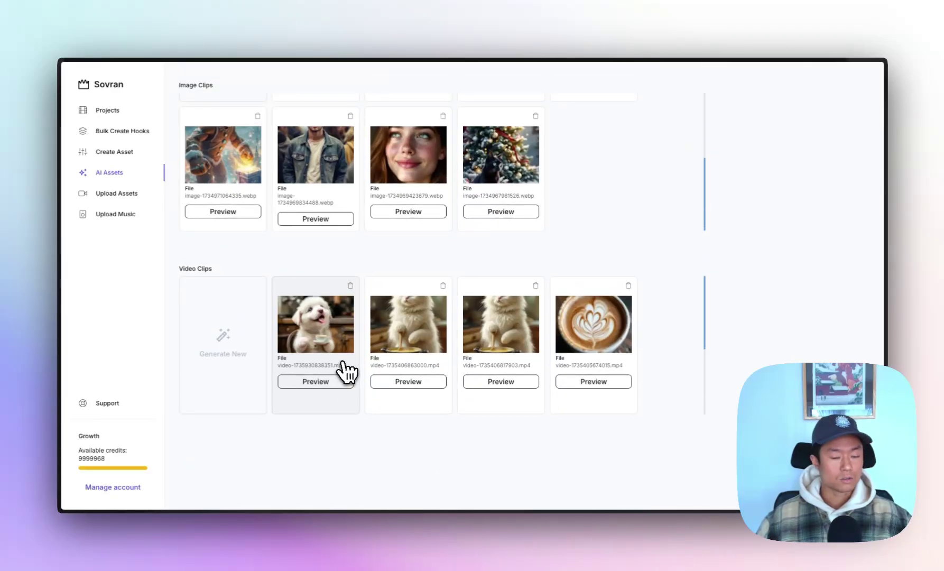
pyautogui.scroll(1, 259, 270)
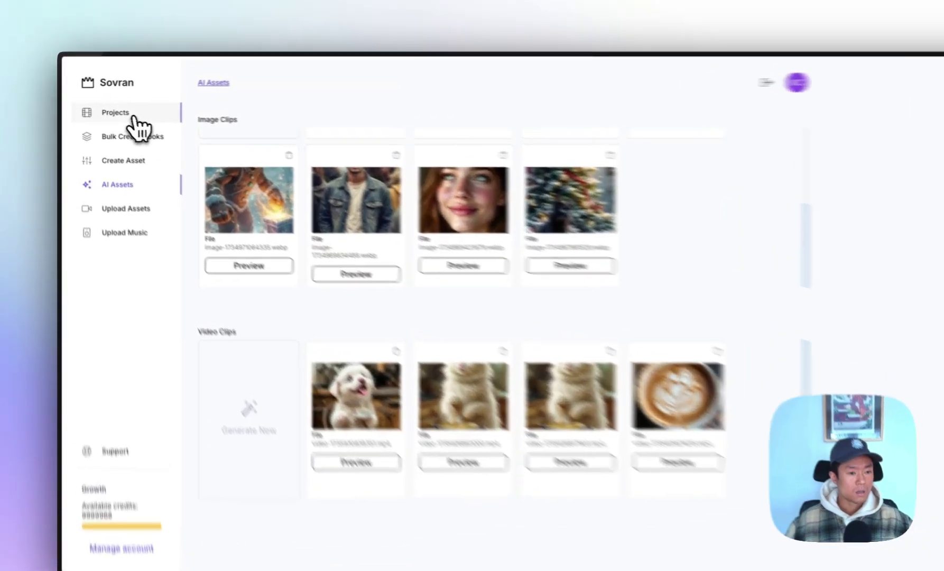
# Step: Open the Christmas project and start Create Video Ads, showing six text-hook clips and the Test.mp4 body
pyautogui.click(123, 113)
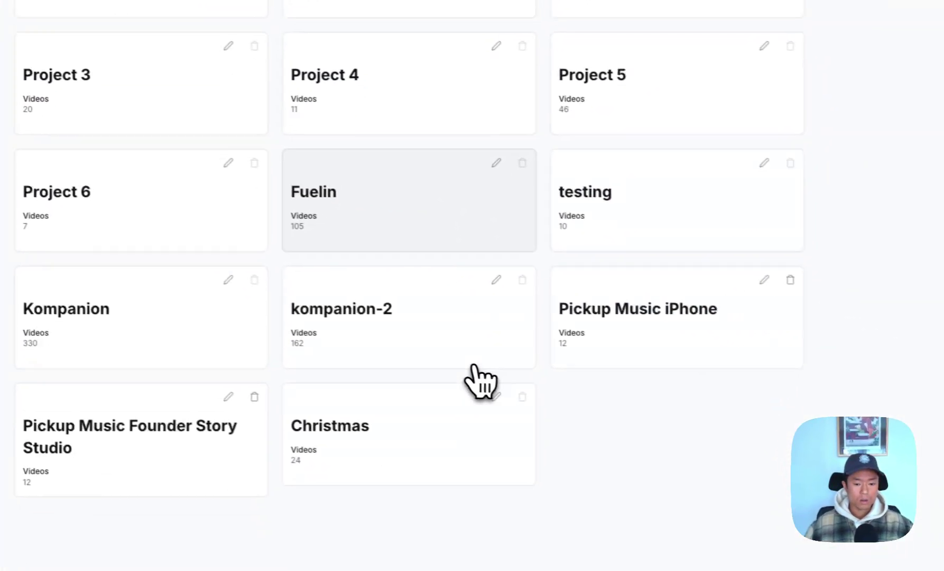
pyautogui.click(422, 426)
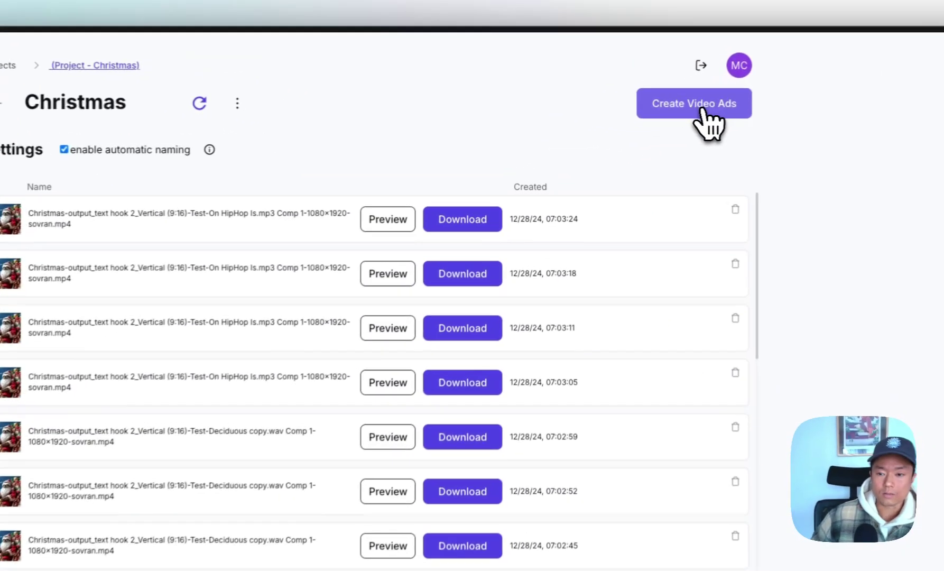
pyautogui.click(672, 112)
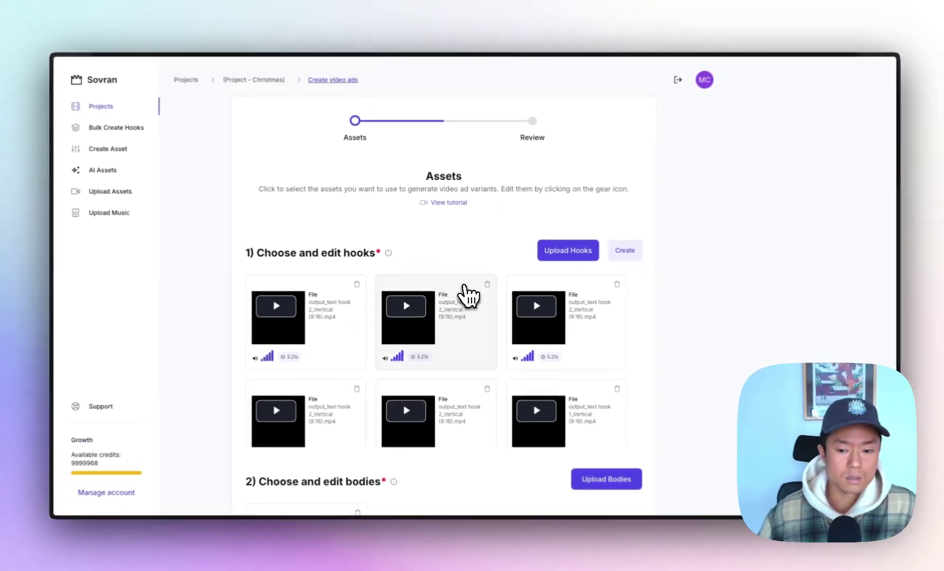
pyautogui.scroll(-2, 656, 312)
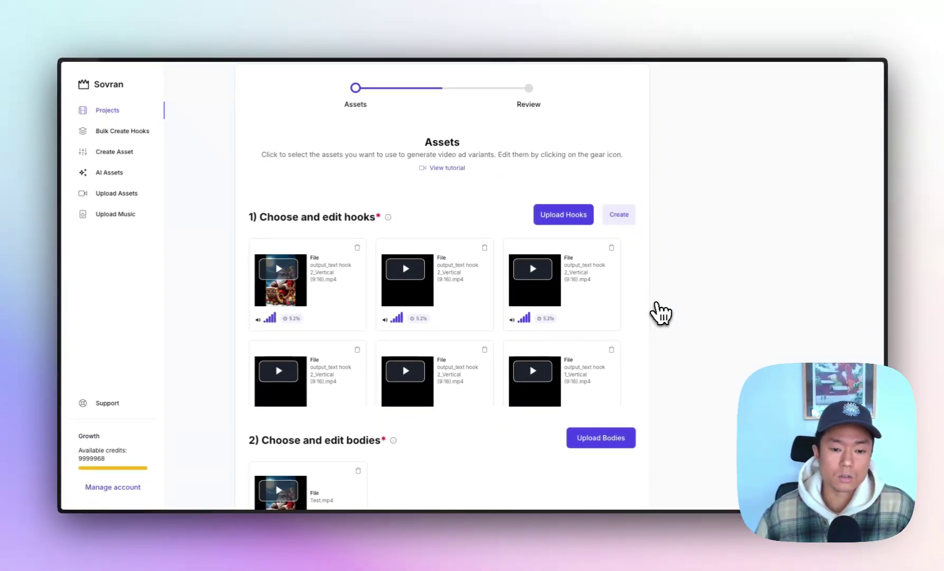
pyautogui.scroll(-2, 661, 314)
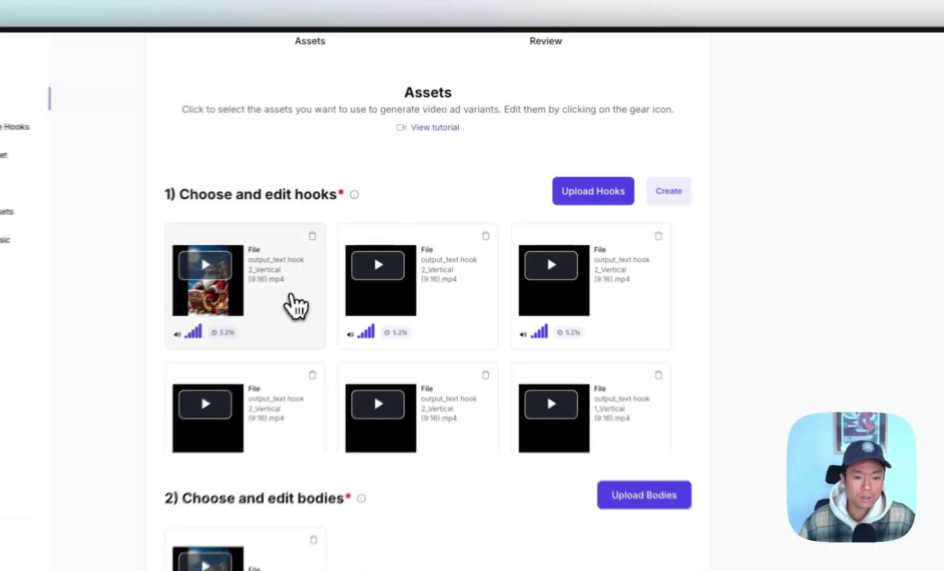
# Step: Select the hook clips until all nine hooks are chosen
pyautogui.click(346, 264)
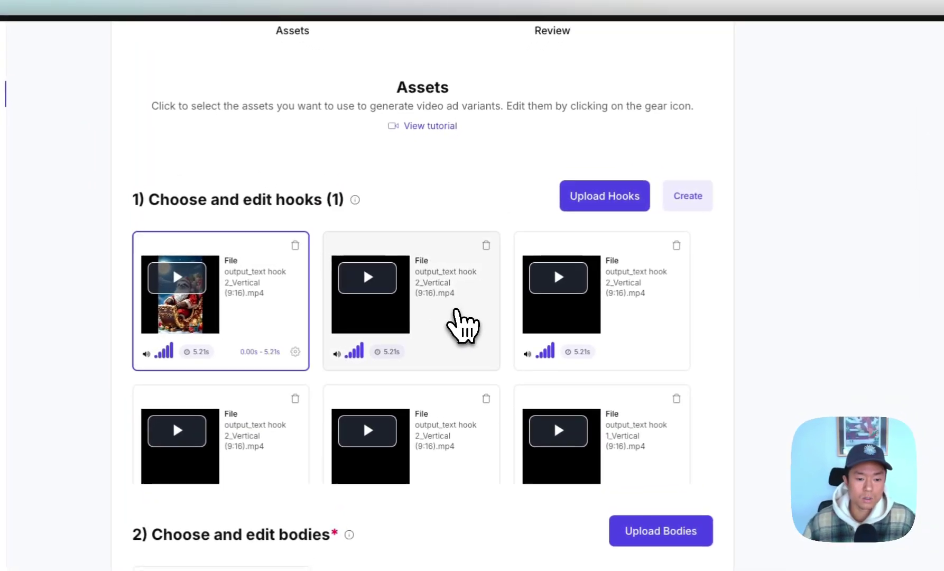
pyautogui.click(456, 323)
pyautogui.click(654, 316)
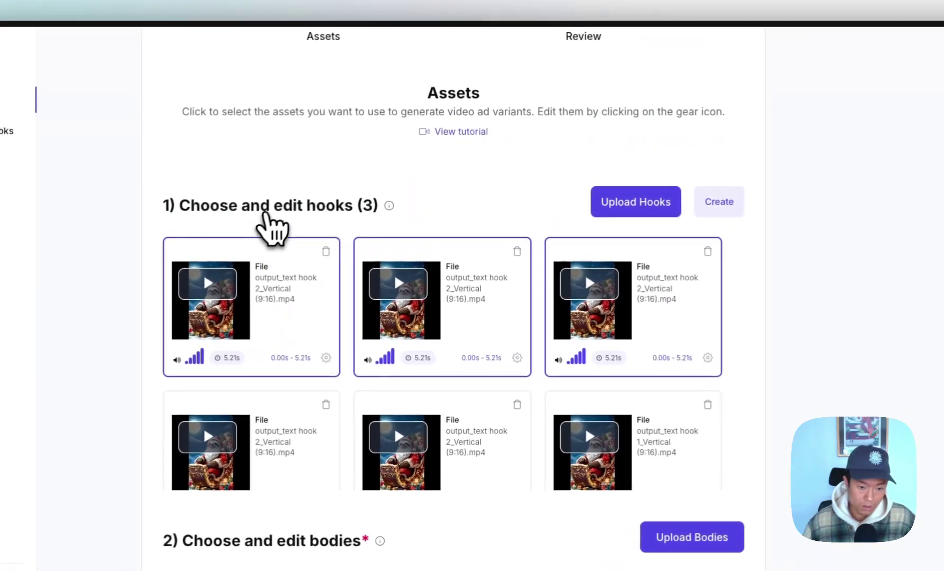
pyautogui.scroll(-3, 338, 254)
pyautogui.click(334, 328)
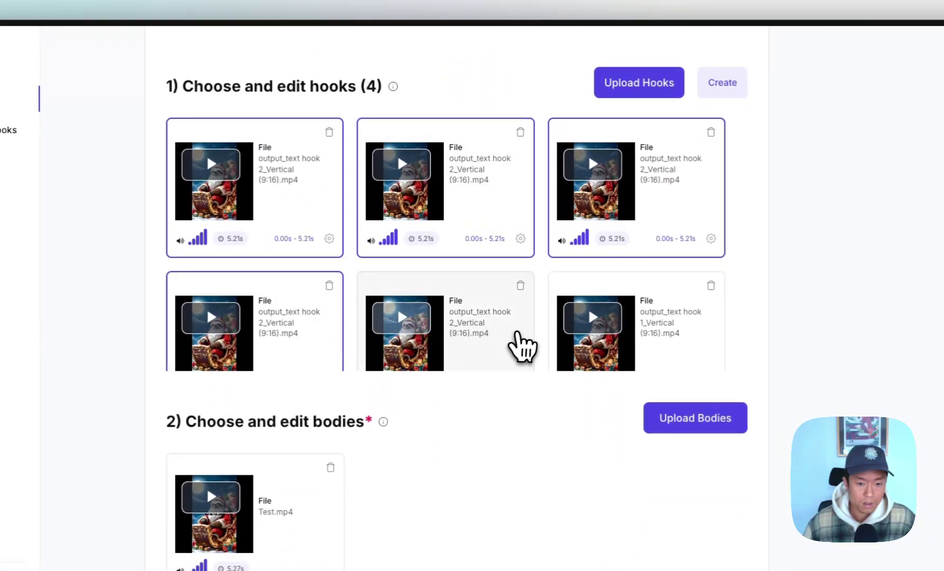
pyautogui.click(520, 345)
pyautogui.click(642, 332)
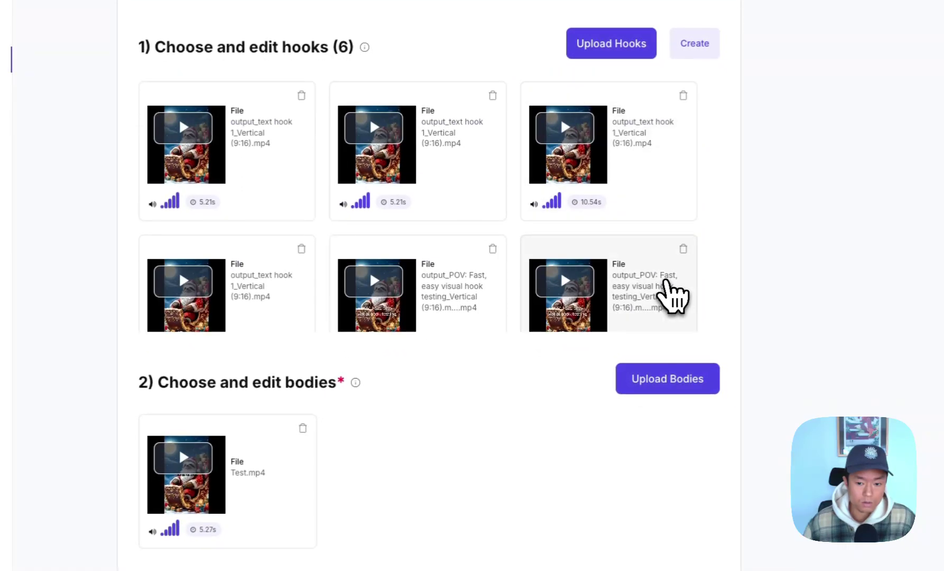
pyautogui.click(667, 299)
pyautogui.click(475, 297)
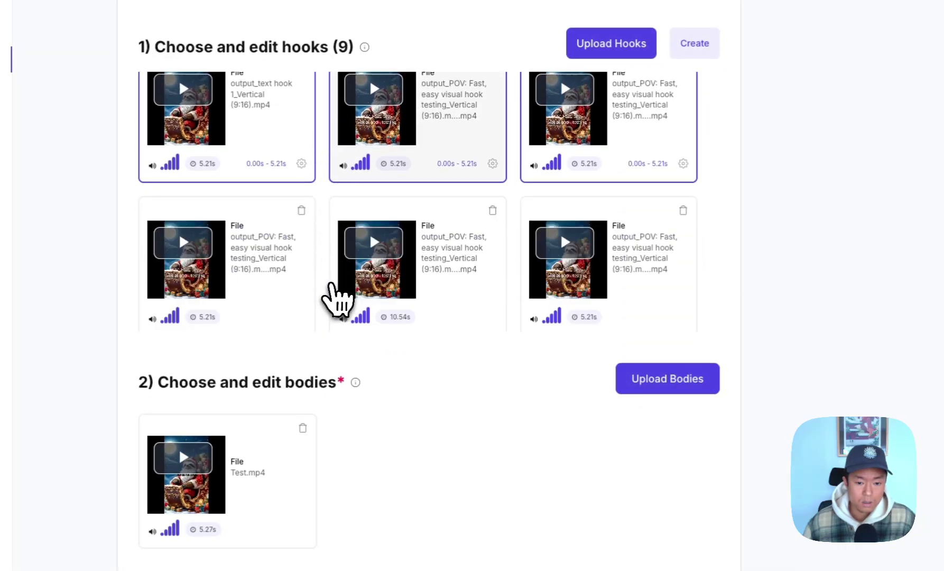
# Step: Choose Test.mp4 as the body clip
pyautogui.scroll(-5, 643, 249)
pyautogui.scroll(-3, 705, 238)
pyautogui.click(272, 319)
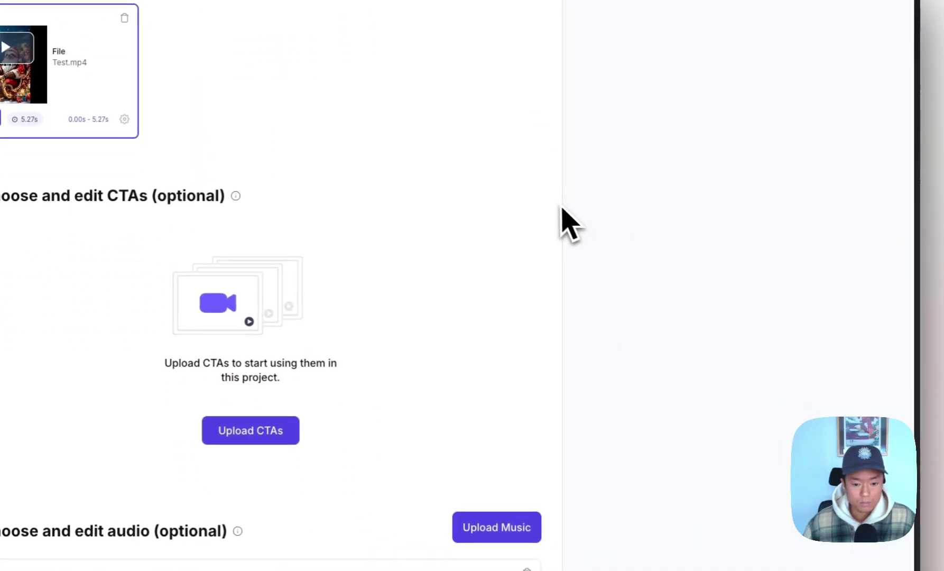
# Step: Select the ROSALÍA BIZCOCHITO, Deciduous copy.wav Comp 1 and On HipHop Is.mp3 Comp 1 audio tracks
pyautogui.scroll(-6, 569, 223)
pyautogui.scroll(2, 666, 232)
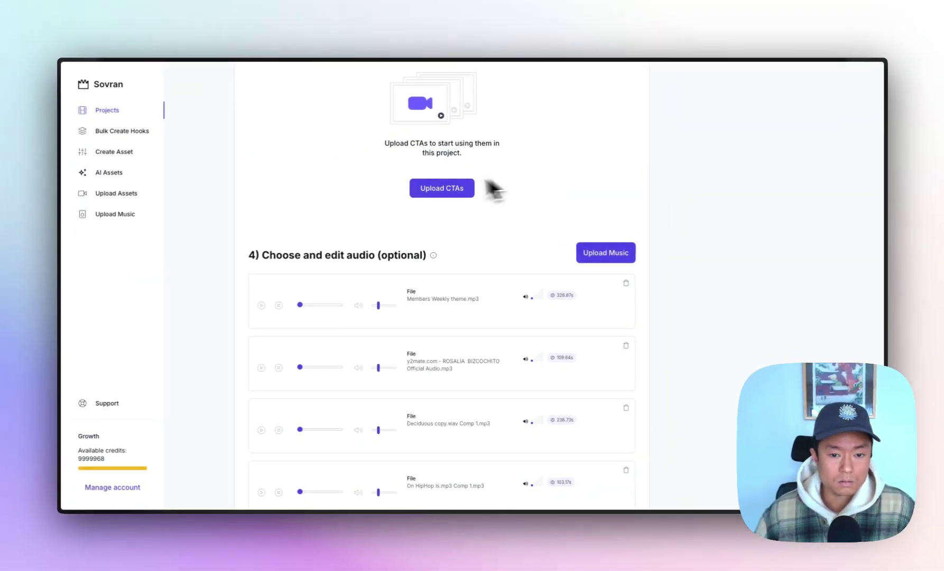
pyautogui.scroll(3, 454, 270)
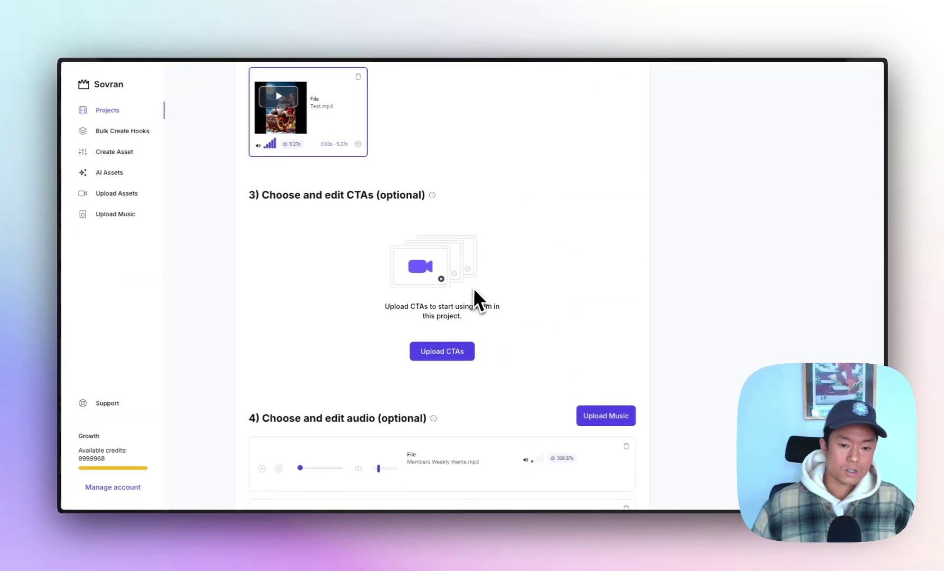
pyautogui.scroll(-3, 479, 293)
pyautogui.scroll(-1, 524, 262)
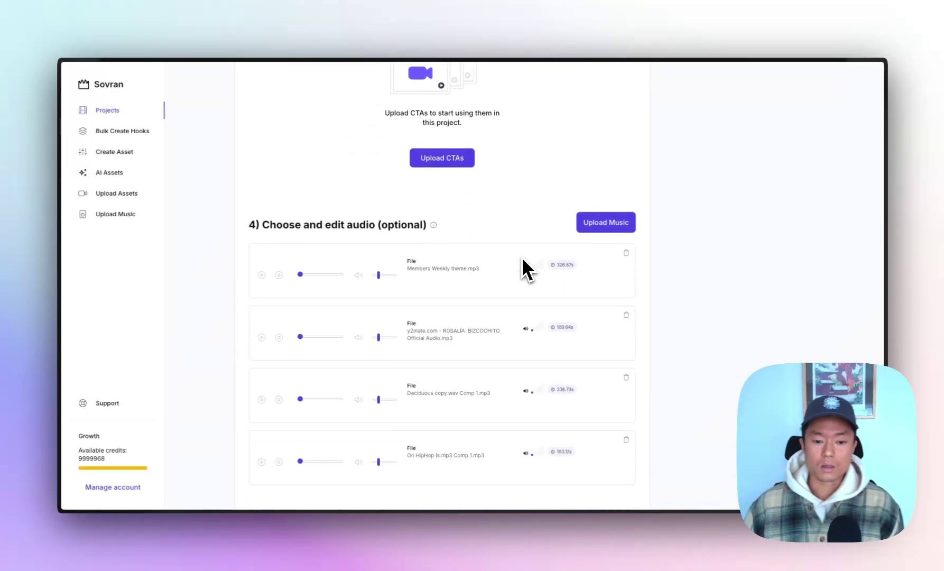
pyautogui.click(489, 317)
pyautogui.click(475, 393)
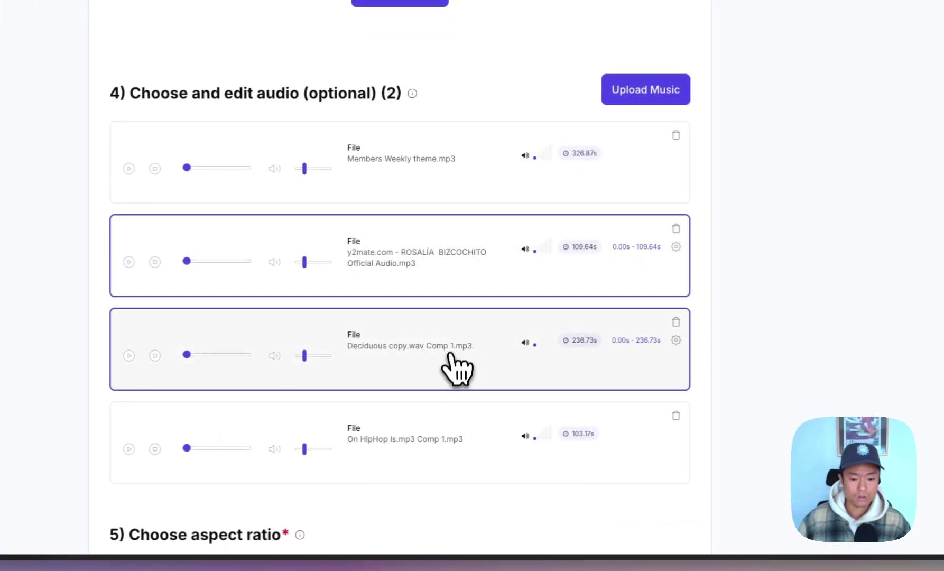
pyautogui.click(465, 431)
pyautogui.scroll(-5, 491, 392)
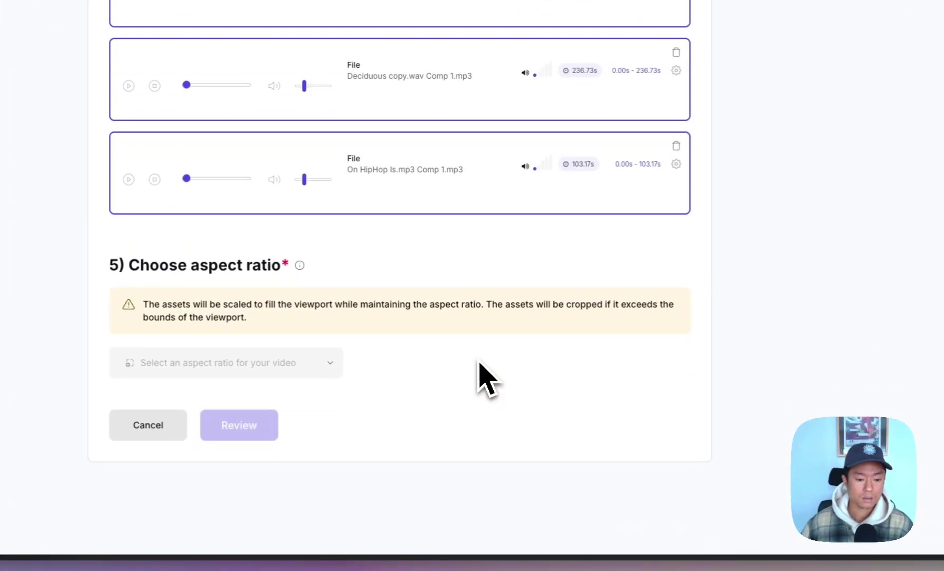
pyautogui.scroll(10, 472, 351)
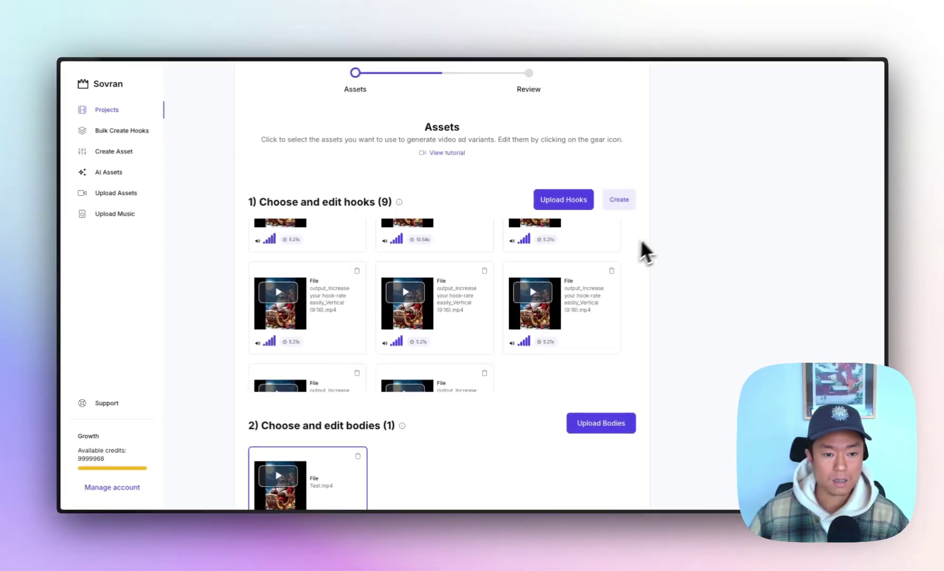
pyautogui.scroll(2, 644, 248)
pyautogui.scroll(-3, 624, 349)
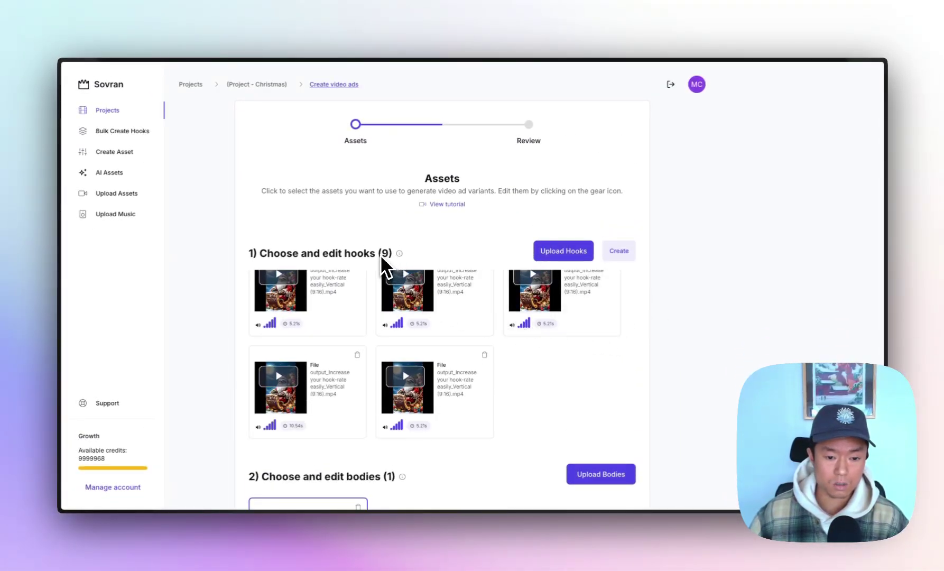
pyautogui.moveTo(380, 268)
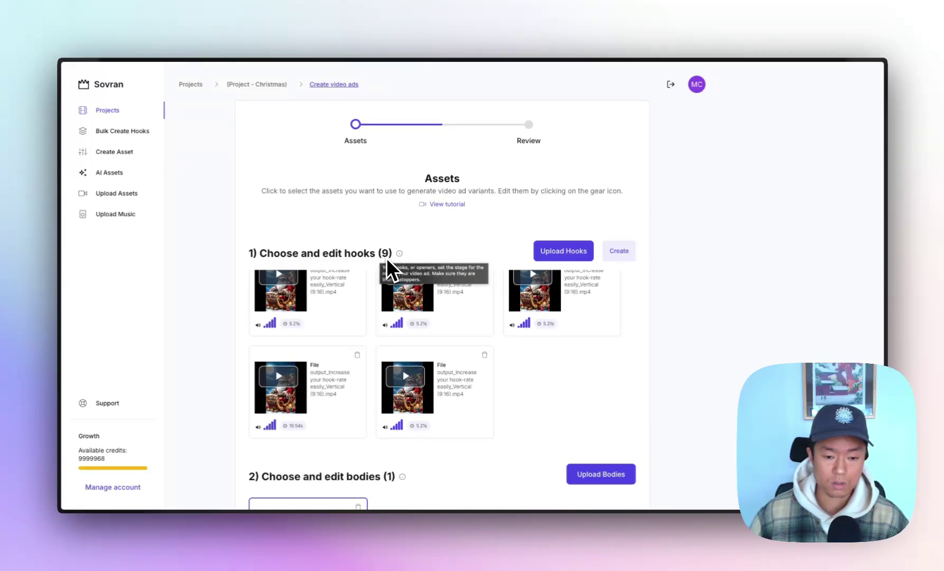
pyautogui.scroll(-3, 582, 365)
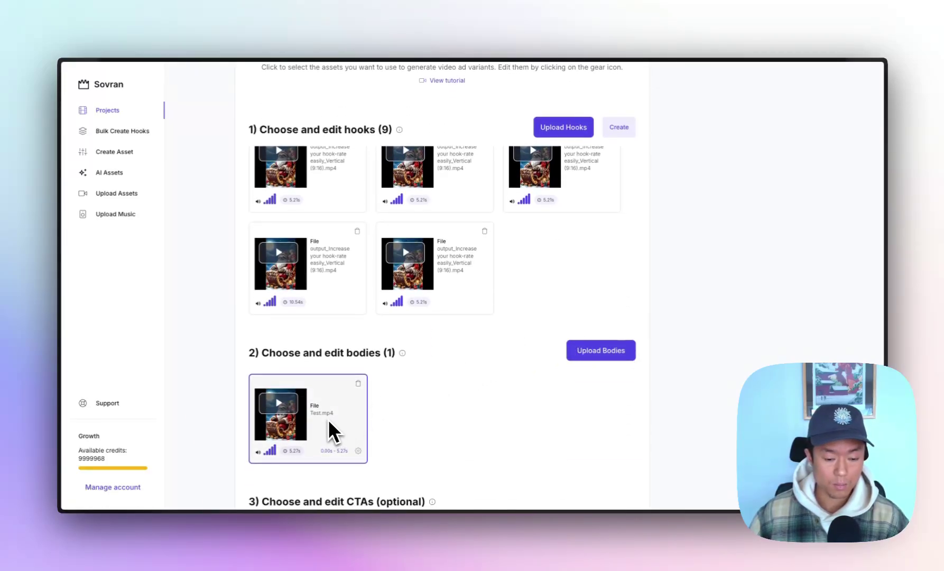
pyautogui.scroll(-9, 549, 388)
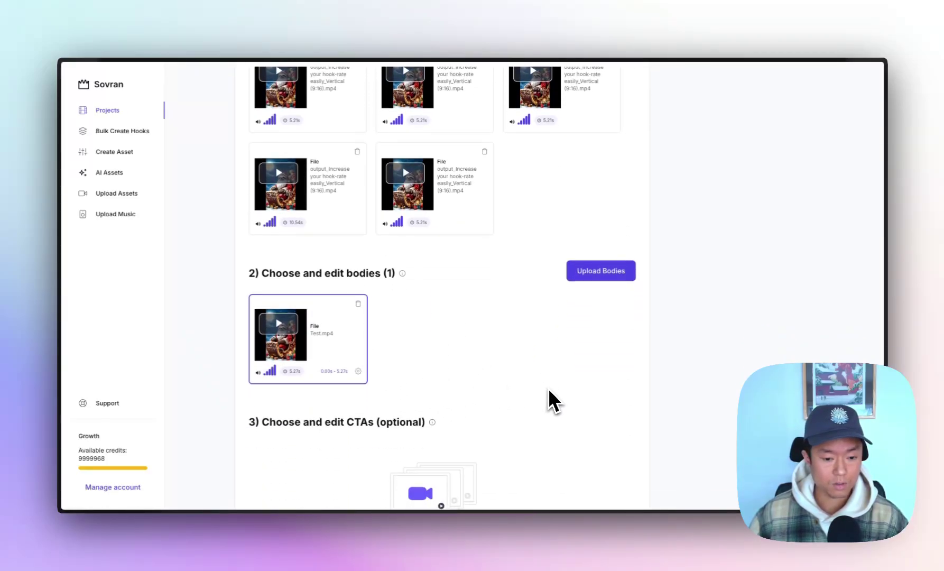
pyautogui.scroll(-4, 624, 354)
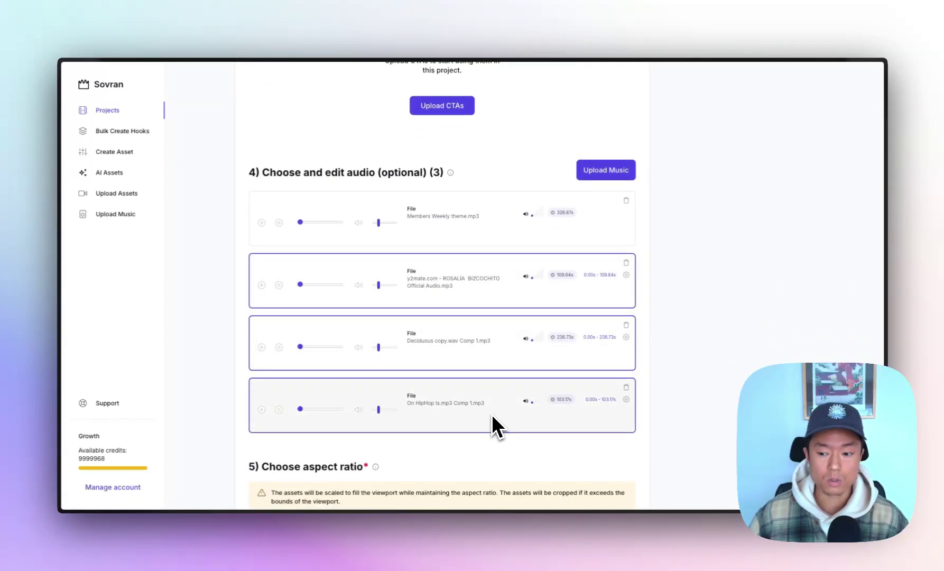
# Step: Try the other aspect ratios, settle on Instagram Story (9:16), and proceed to Review
pyautogui.scroll(-5, 687, 317)
pyautogui.click(341, 321)
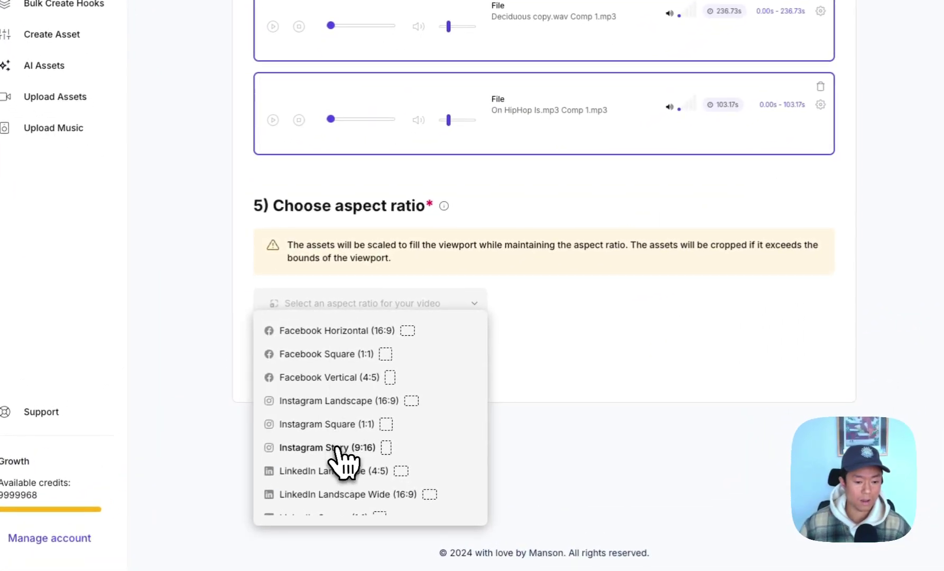
pyautogui.click(337, 447)
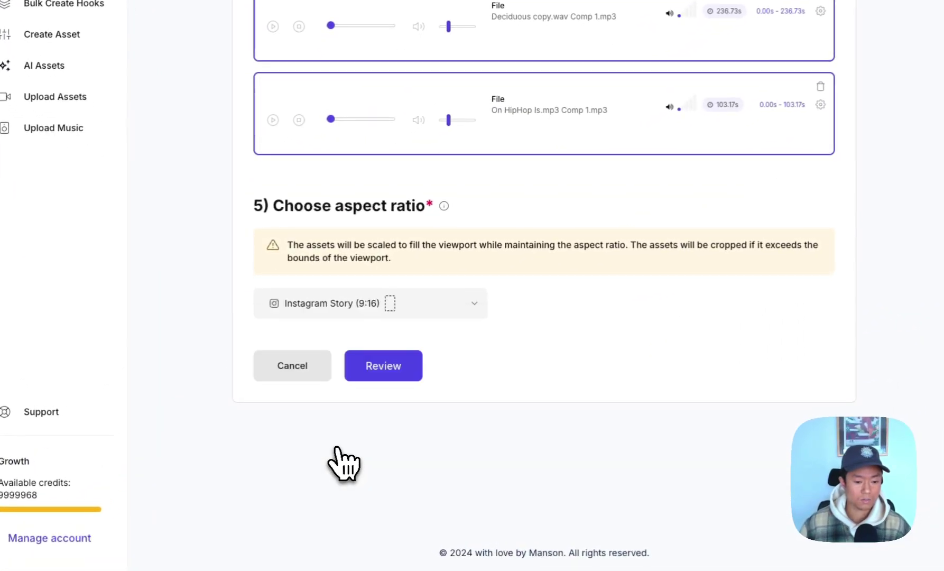
pyautogui.click(365, 309)
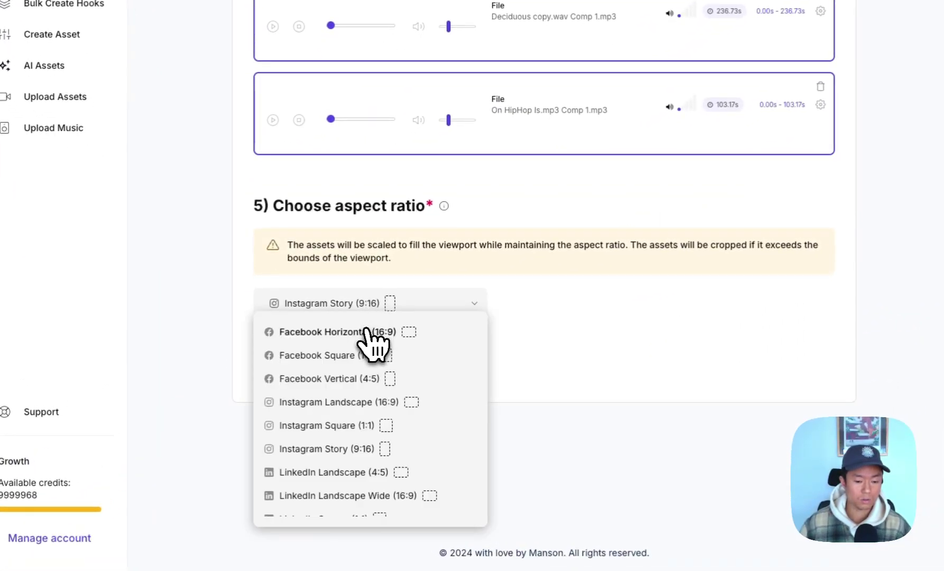
pyautogui.click(364, 331)
pyautogui.click(371, 310)
pyautogui.click(365, 354)
pyautogui.click(392, 305)
pyautogui.click(366, 377)
pyautogui.click(372, 312)
pyautogui.click(367, 447)
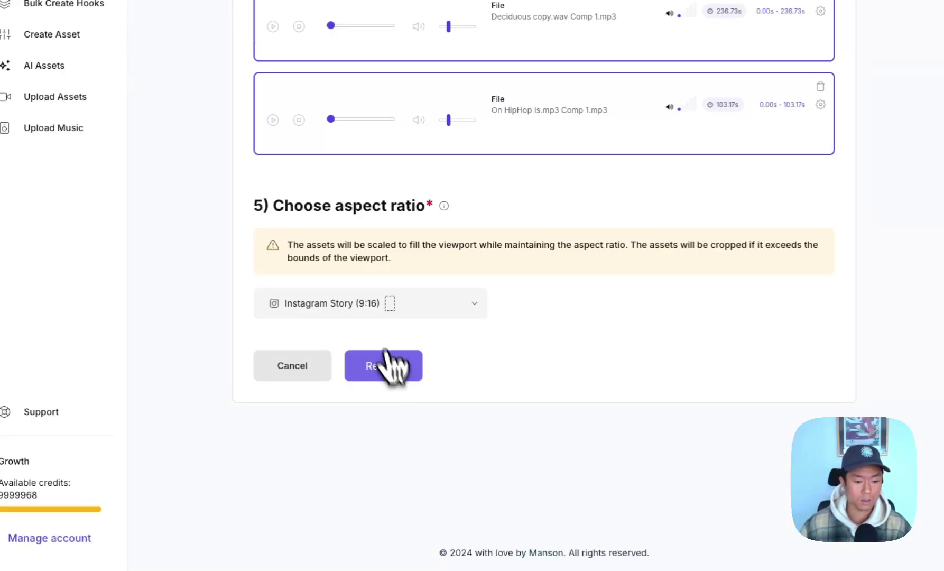
pyautogui.click(383, 365)
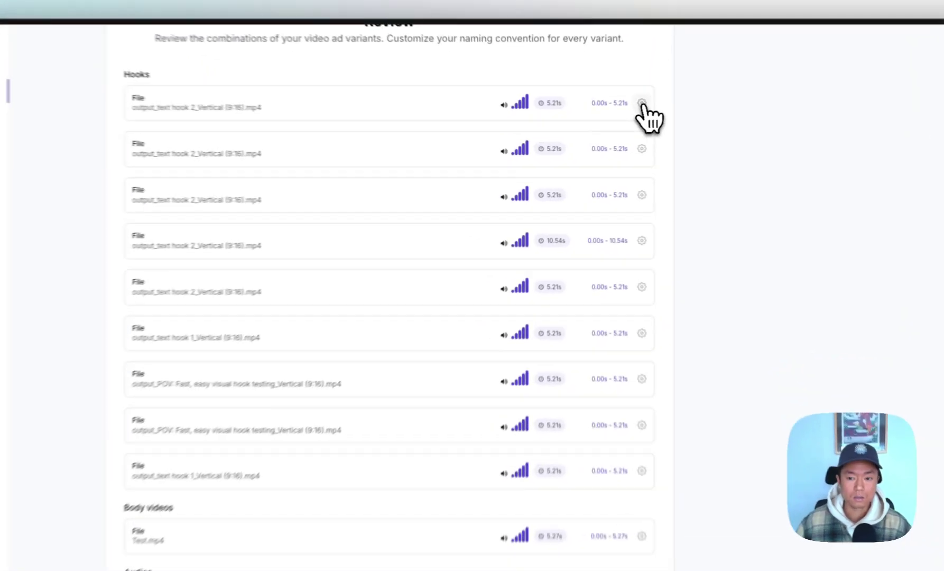
# Step: Trim the first hook clip to 0.00s–5.20s in Clip settings and apply it
pyautogui.click(626, 119)
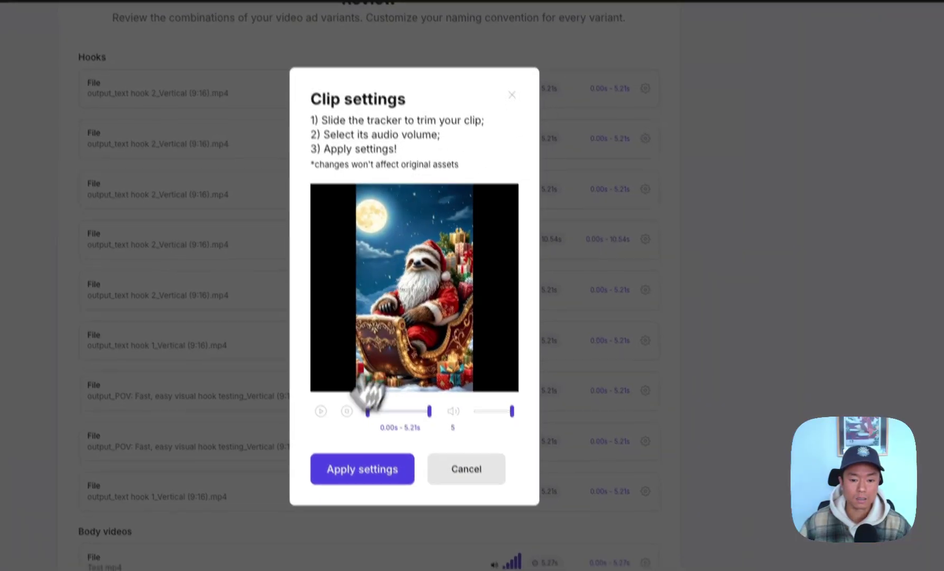
pyautogui.moveTo(357, 360); pyautogui.dragTo(380, 360)
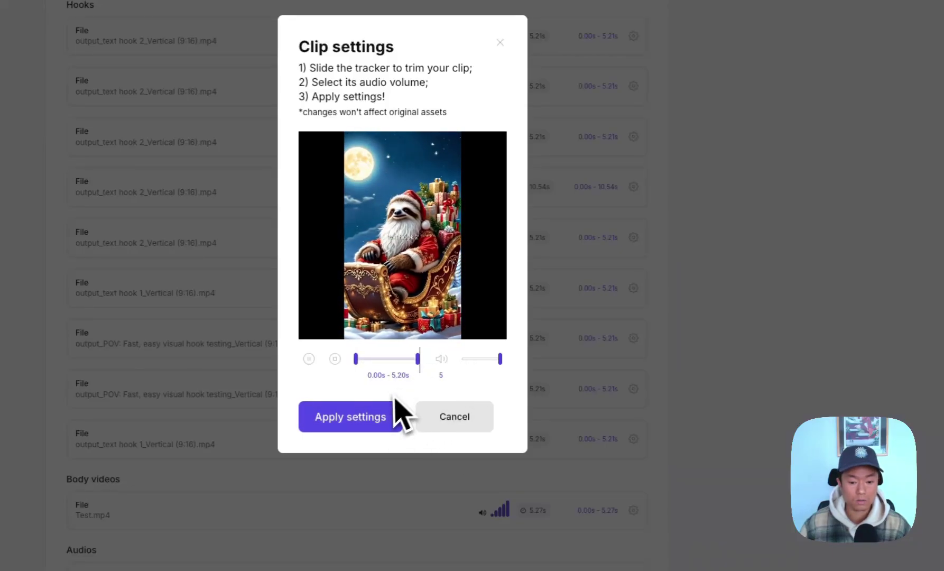
pyautogui.click(398, 422)
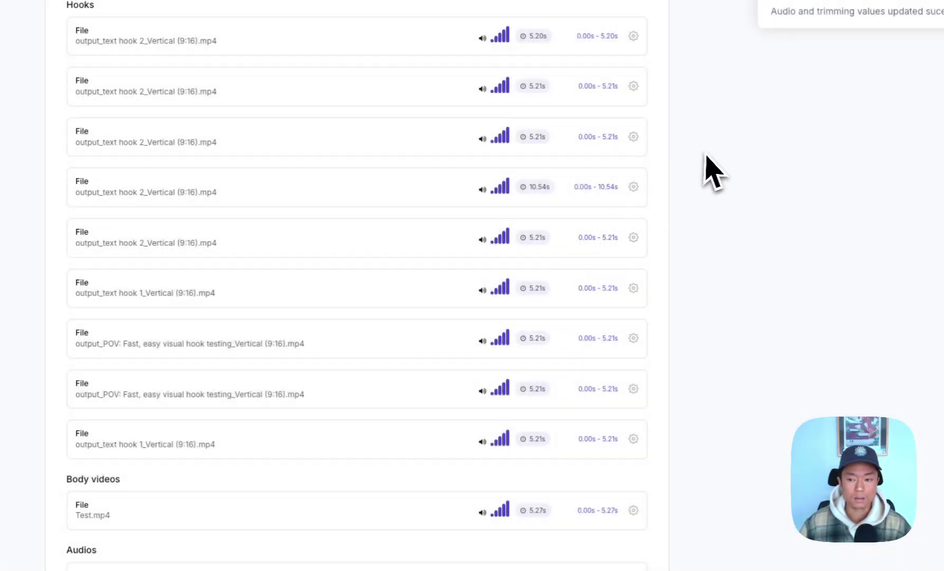
# Step: Remove all default variables, including Project name, from the file naming convention
pyautogui.scroll(-5, 707, 156)
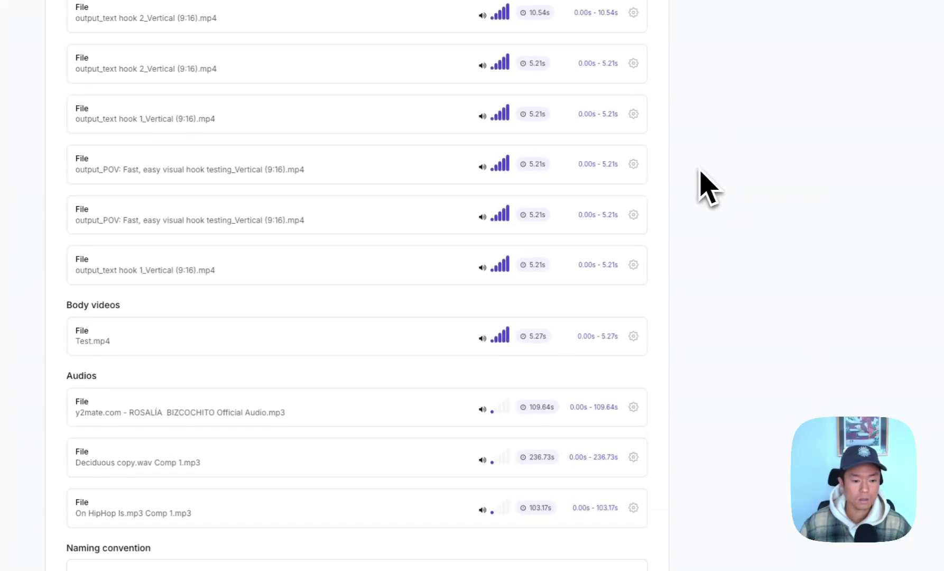
pyautogui.scroll(-4, 685, 269)
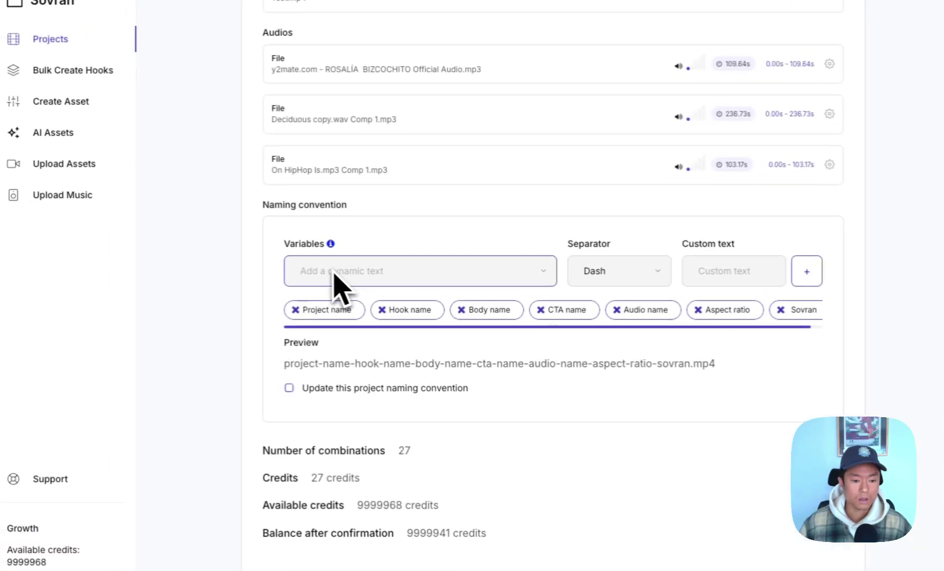
pyautogui.click(137, 374)
pyautogui.click(211, 322)
pyautogui.click(335, 274)
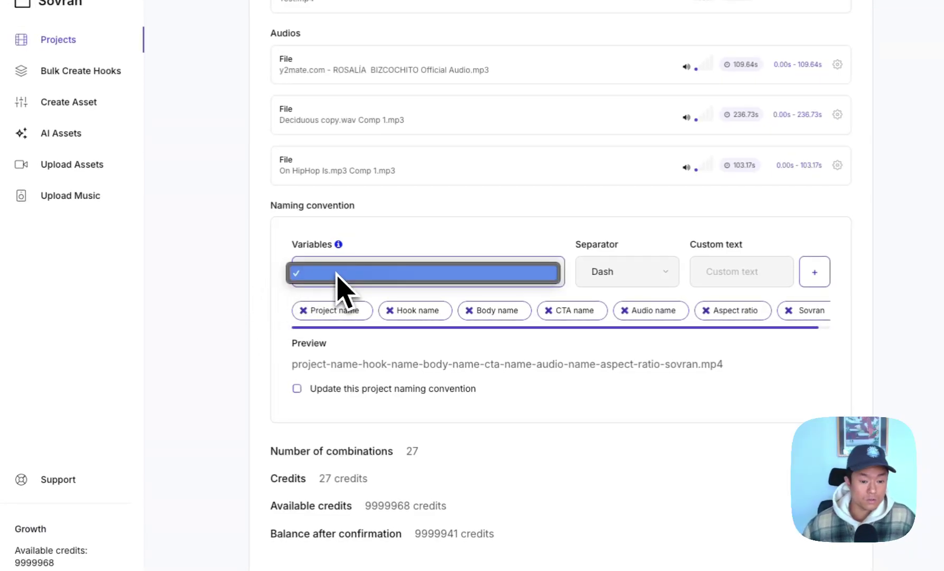
pyautogui.click(218, 263)
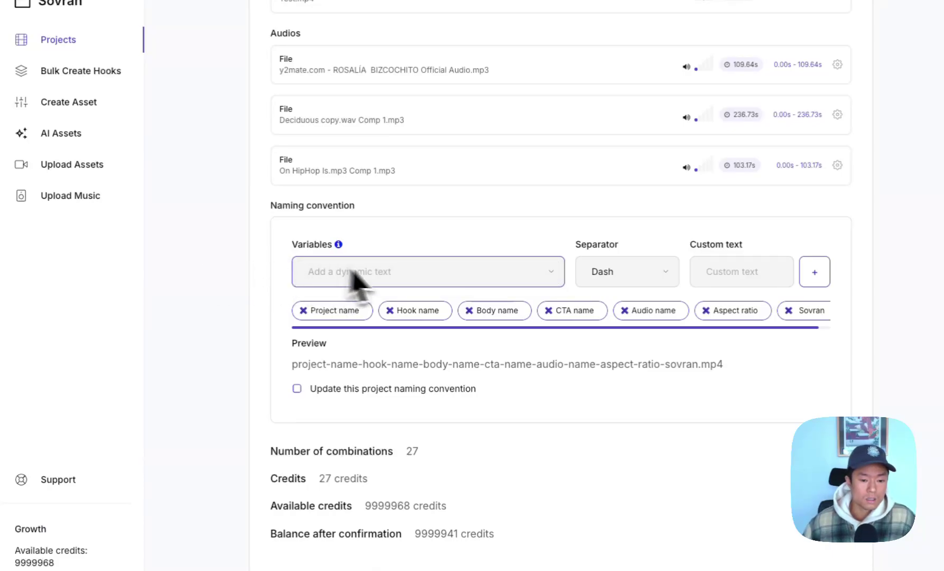
pyautogui.click(390, 311)
pyautogui.click(390, 311)
pyautogui.click(389, 311)
pyautogui.click(389, 311)
pyautogui.click(390, 311)
pyautogui.click(389, 310)
pyautogui.click(303, 310)
# Step: Add Hook name, Body name, CTA name and Audio name variables to the file name
pyautogui.click(354, 279)
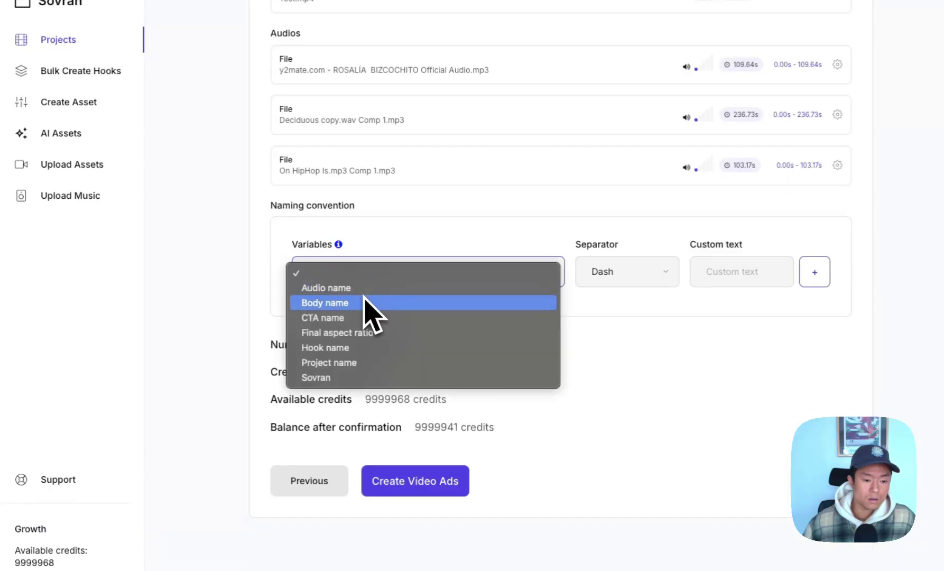
pyautogui.click(370, 348)
pyautogui.click(374, 267)
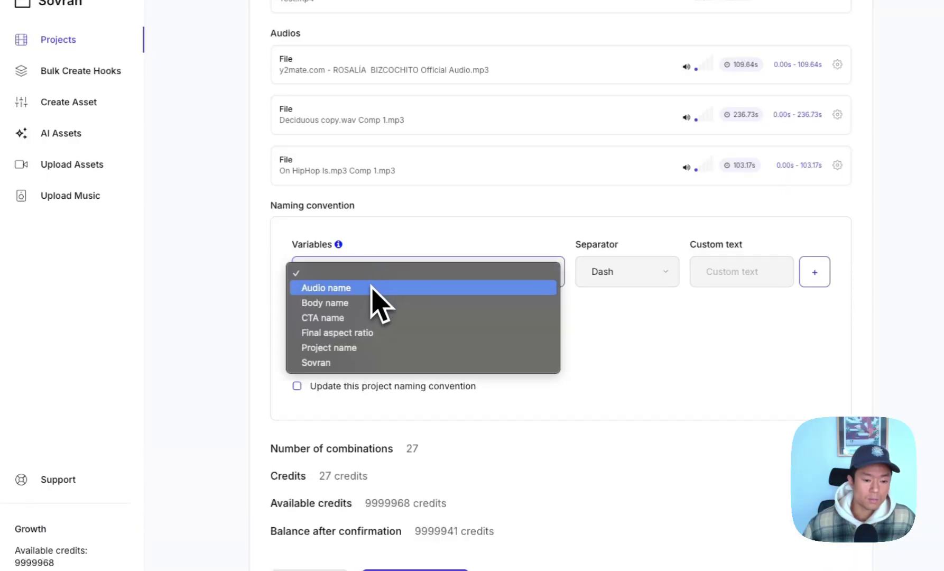
pyautogui.click(370, 304)
pyautogui.click(374, 275)
pyautogui.click(379, 299)
pyautogui.click(387, 280)
pyautogui.click(394, 288)
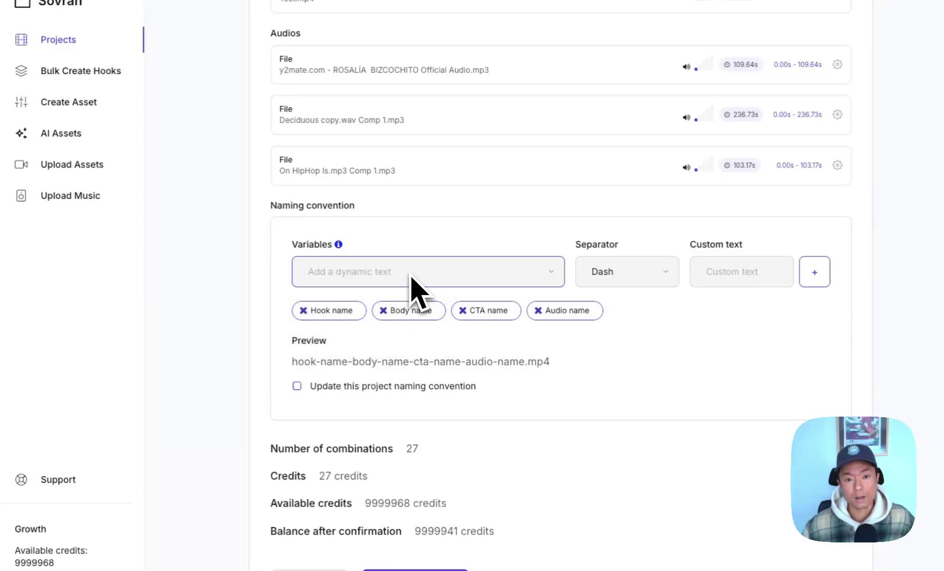
# Step: Add custom text creatorA and TestingR2 at the front, joined with underscore separators
pyautogui.click(626, 271)
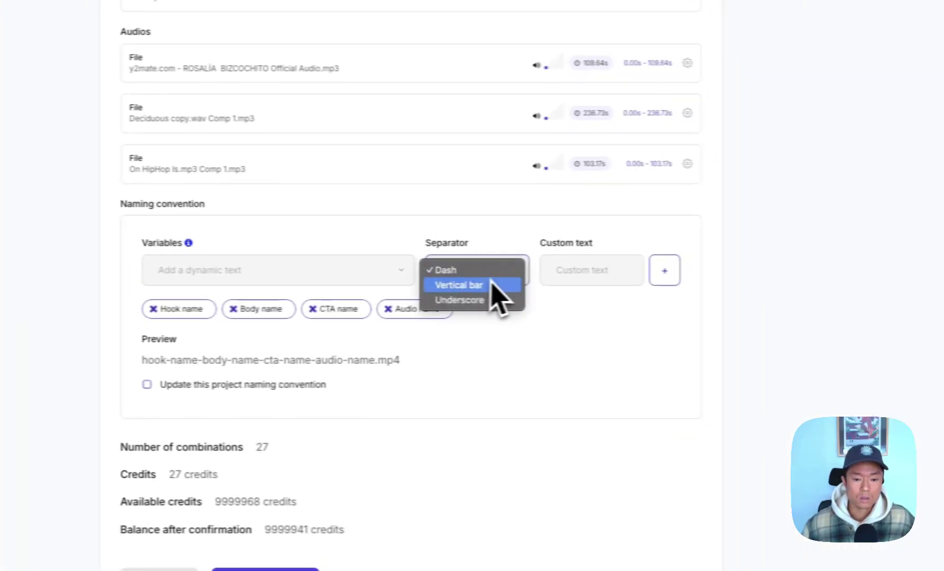
pyautogui.click(638, 287)
pyautogui.click(539, 273)
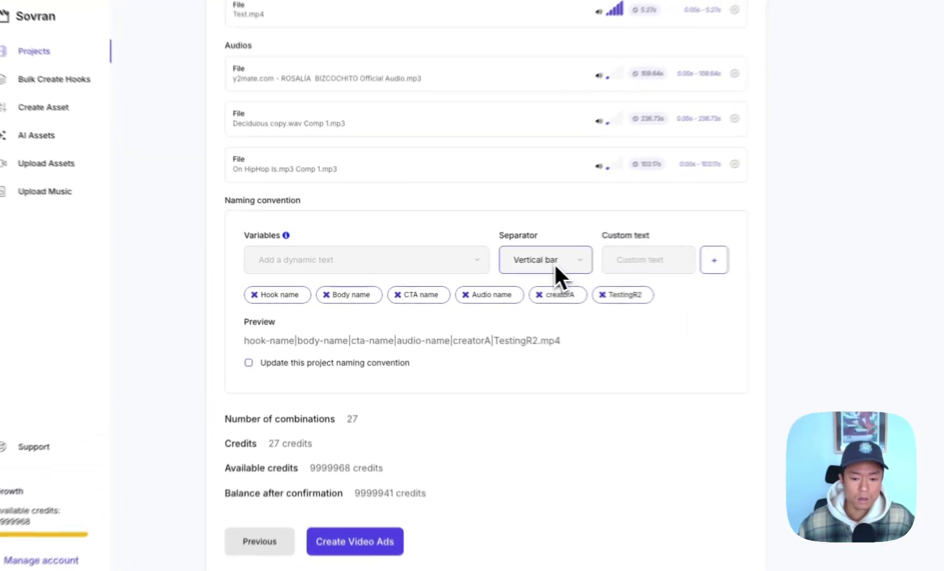
pyautogui.click(497, 267)
pyautogui.click(493, 273)
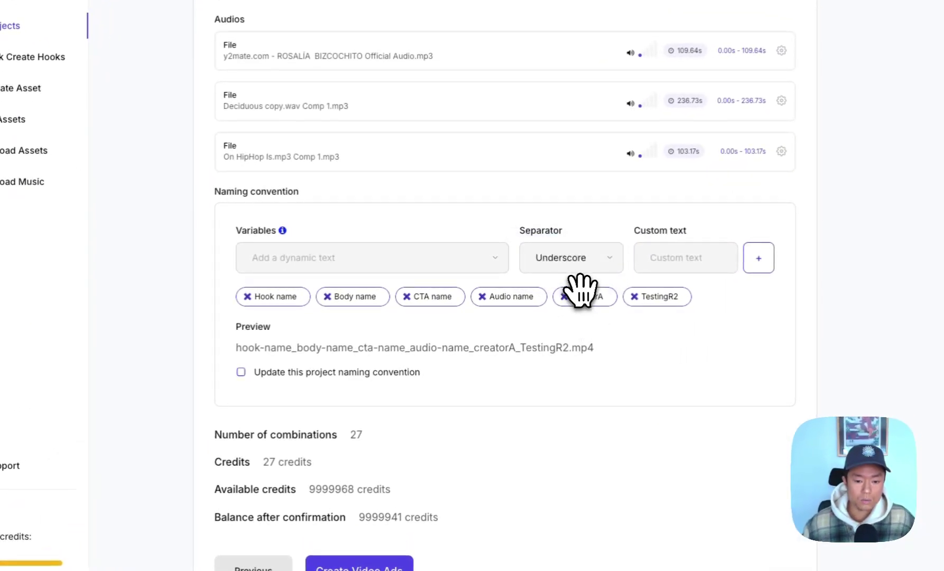
pyautogui.moveTo(580, 291); pyautogui.dragTo(248, 291)
pyautogui.moveTo(582, 296); pyautogui.dragTo(252, 295)
pyautogui.moveTo(631, 296); pyautogui.dragTo(321, 293)
pyautogui.moveTo(311, 259); pyautogui.dragTo(320, 270)
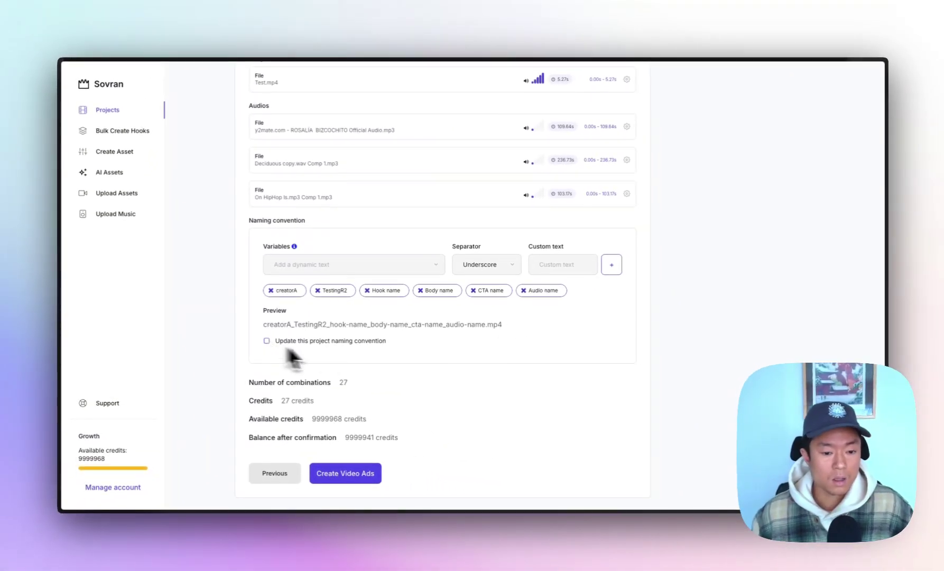
# Step: Note the 27 combinations, then go back and cancel the ad creation
pyautogui.scroll(-3, 294, 350)
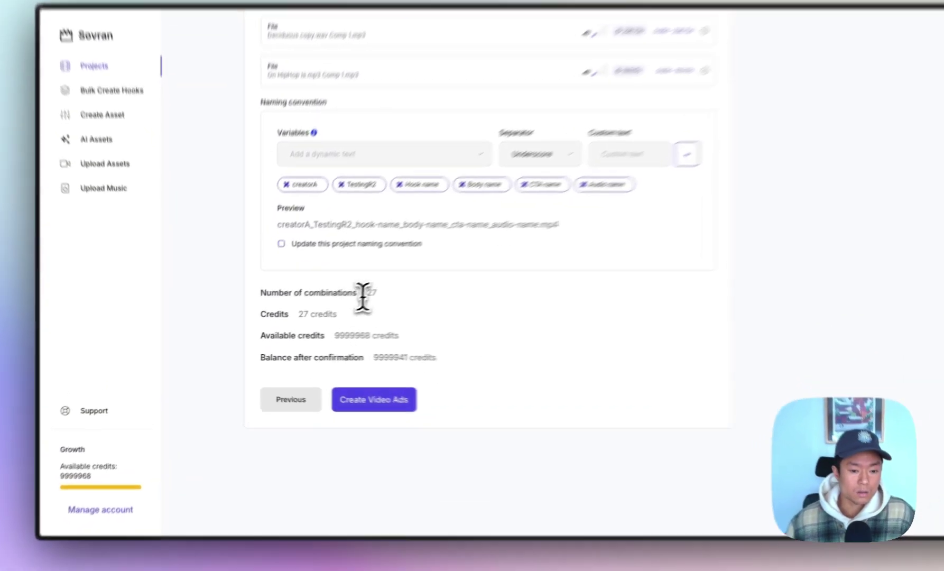
pyautogui.doubleClick(343, 302)
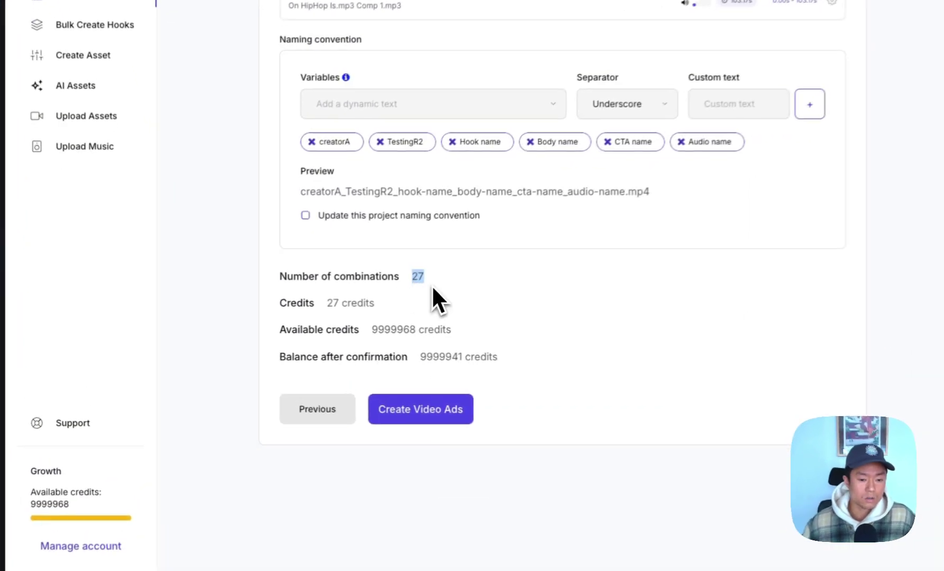
pyautogui.click(292, 327)
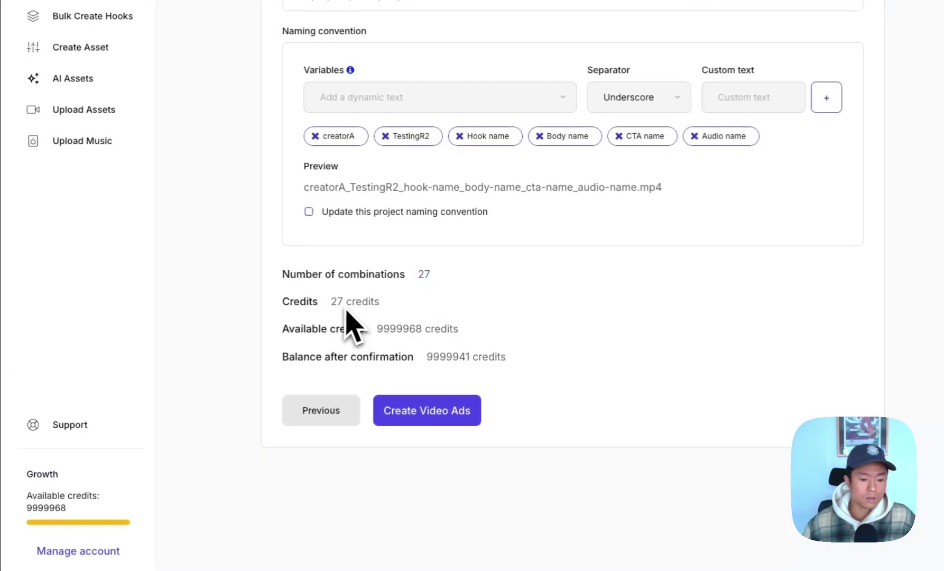
pyautogui.click(321, 410)
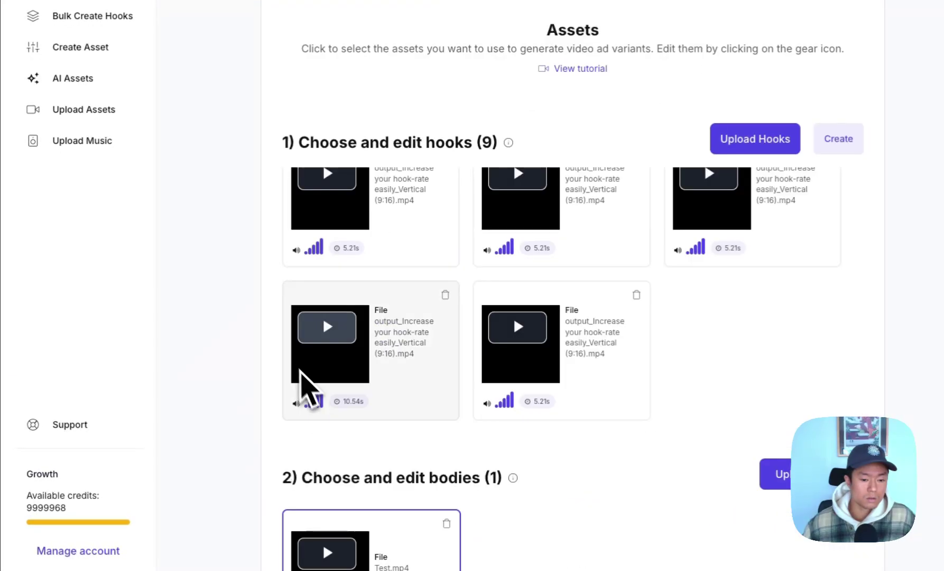
pyautogui.scroll(-15, 281, 363)
pyautogui.scroll(10, 276, 360)
pyautogui.scroll(-14, 276, 360)
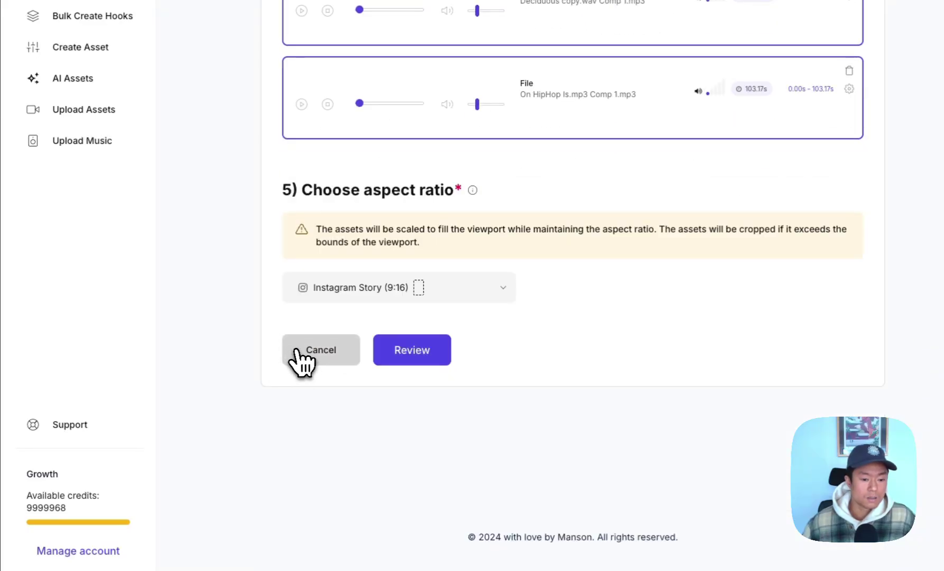
pyautogui.click(302, 353)
# Step: Open the Christmas project to view its generated ad videos
pyautogui.scroll(-4, 544, 295)
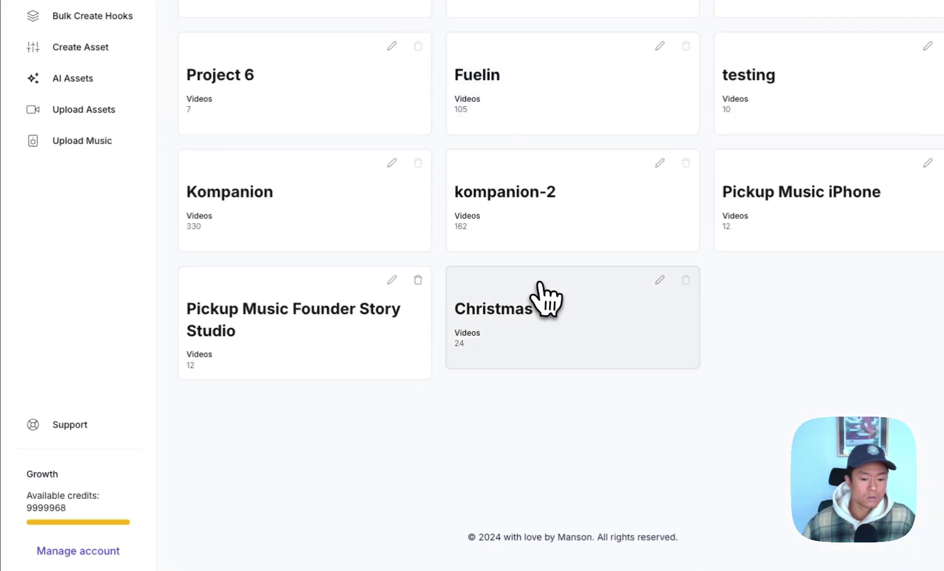
pyautogui.click(558, 332)
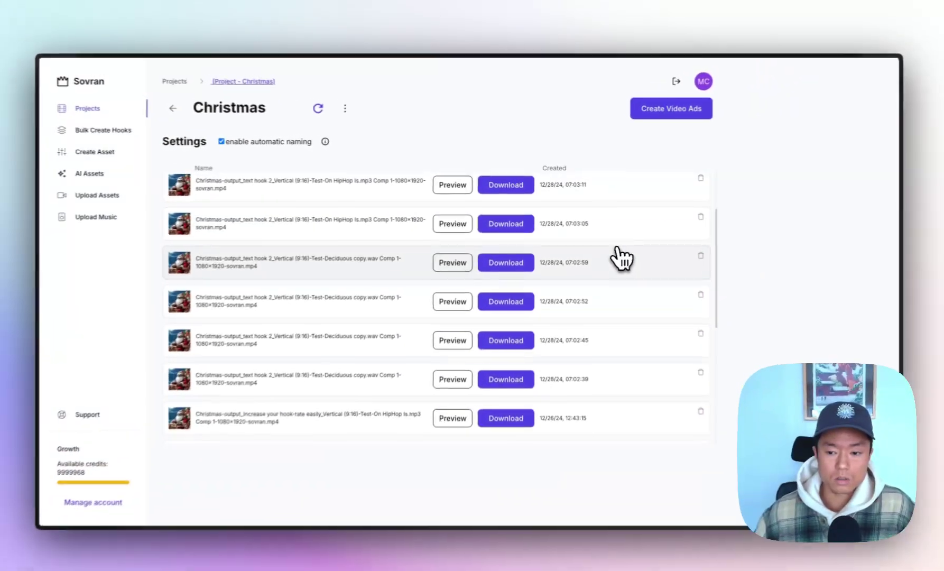
pyautogui.scroll(-5, 623, 257)
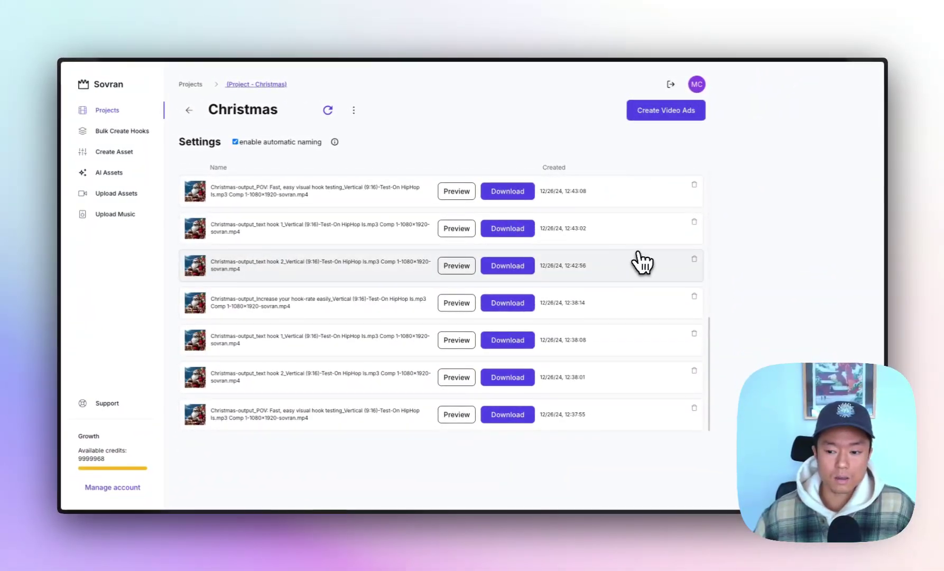
pyautogui.scroll(-2, 641, 263)
pyautogui.scroll(5, 637, 261)
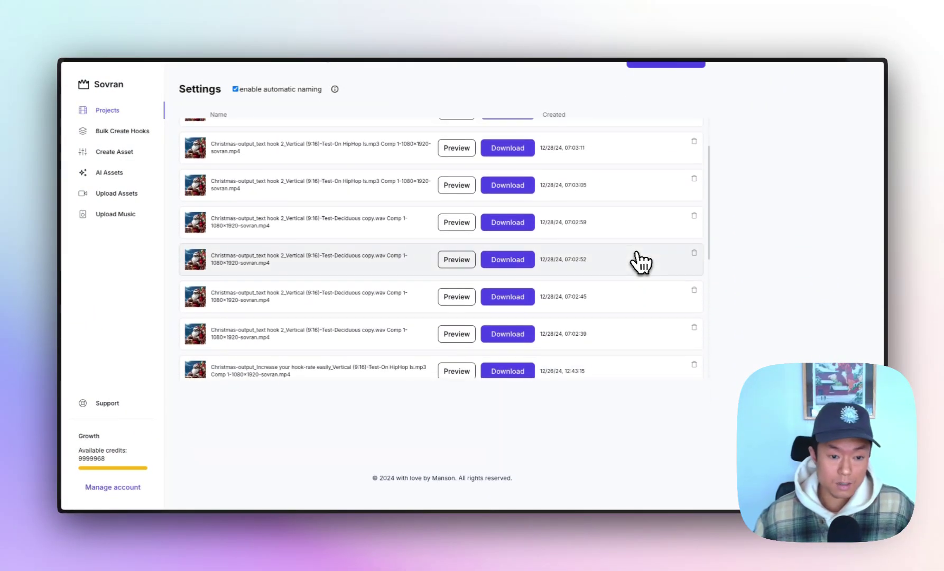
pyautogui.scroll(5, 629, 257)
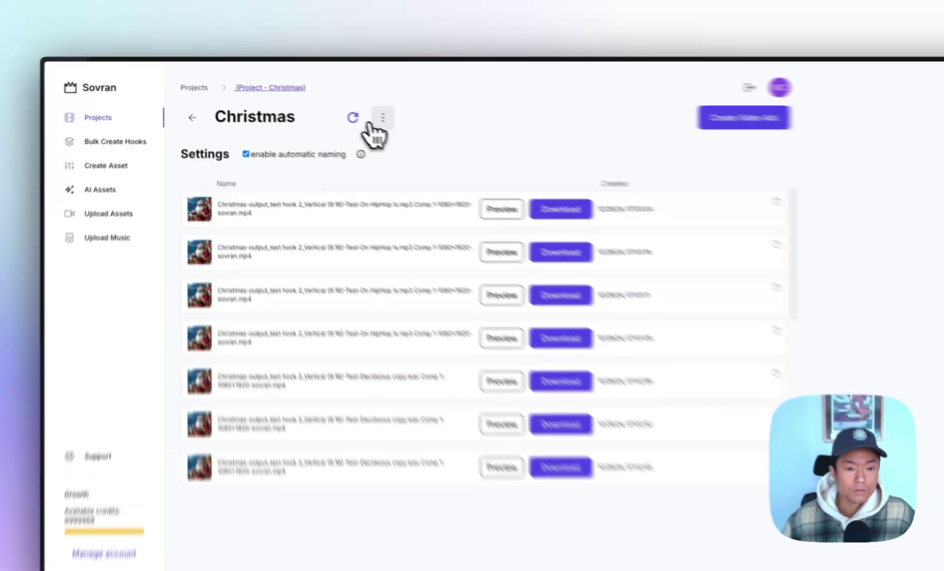
# Step: Choose Download videos from the project menu, select all, and download every video
pyautogui.click(354, 110)
pyautogui.click(495, 142)
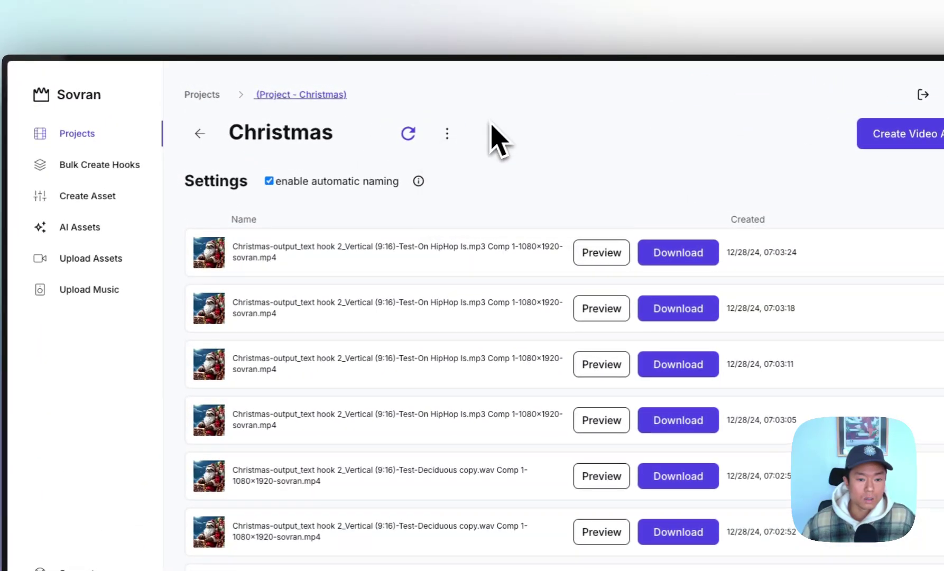
pyautogui.click(454, 133)
pyautogui.click(511, 165)
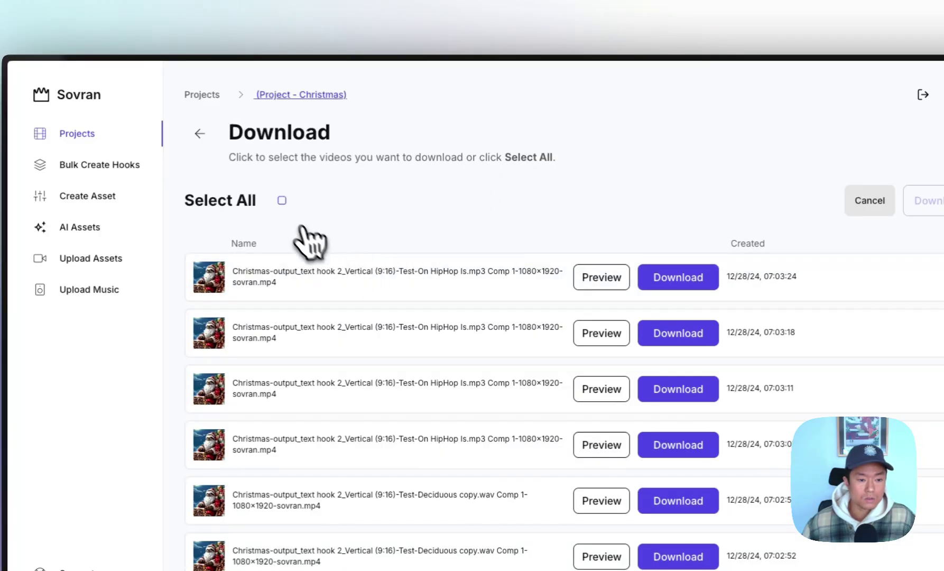
pyautogui.click(282, 201)
pyautogui.scroll(-10, 431, 327)
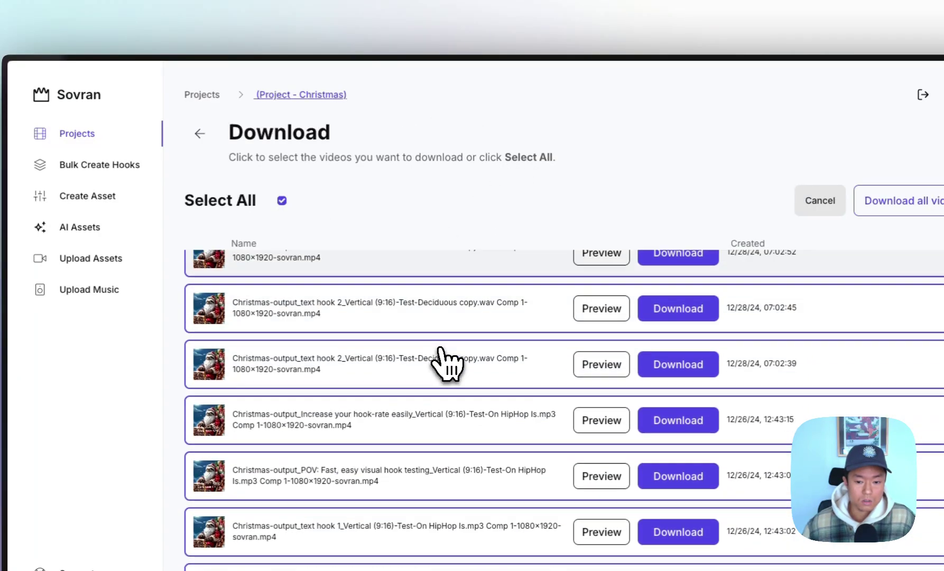
pyautogui.scroll(5, 448, 367)
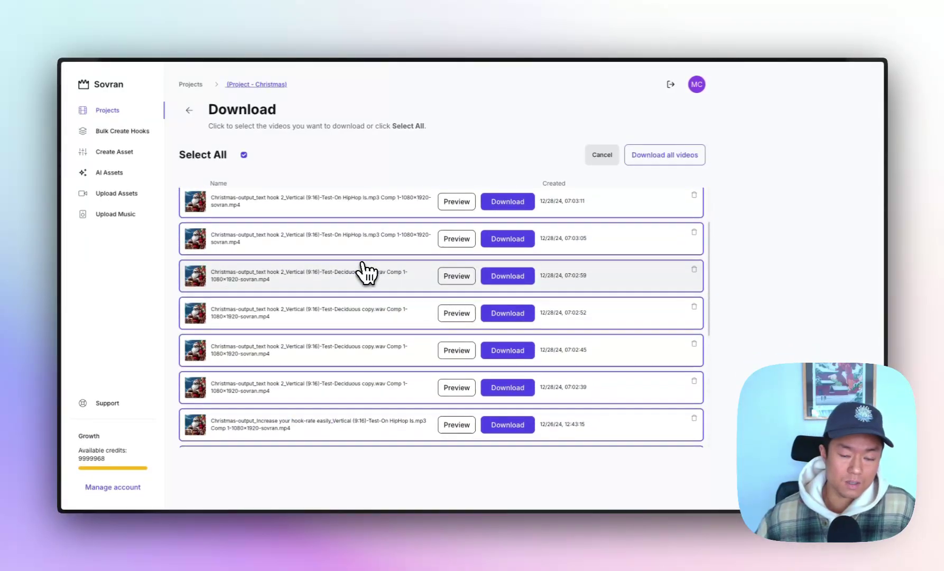
pyautogui.scroll(3, 366, 273)
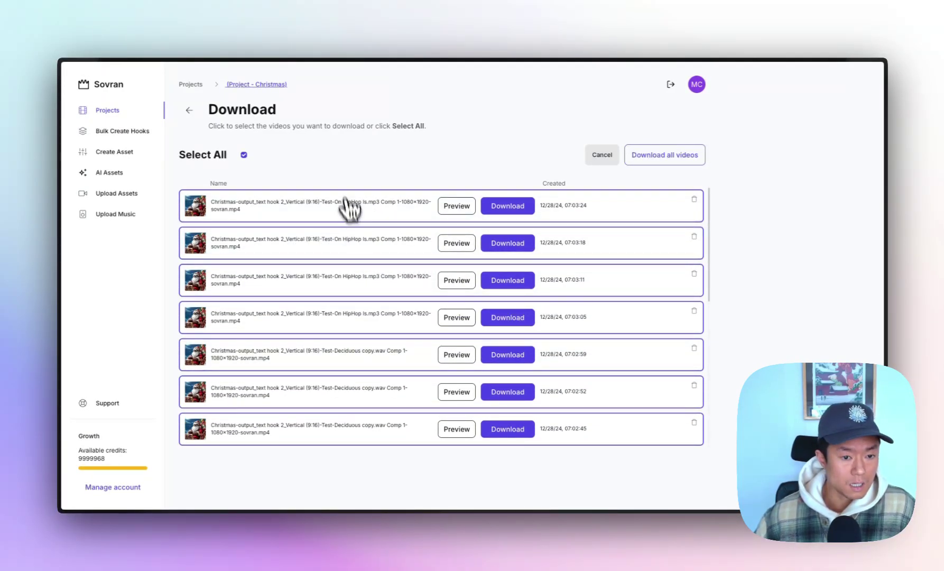
pyautogui.click(655, 163)
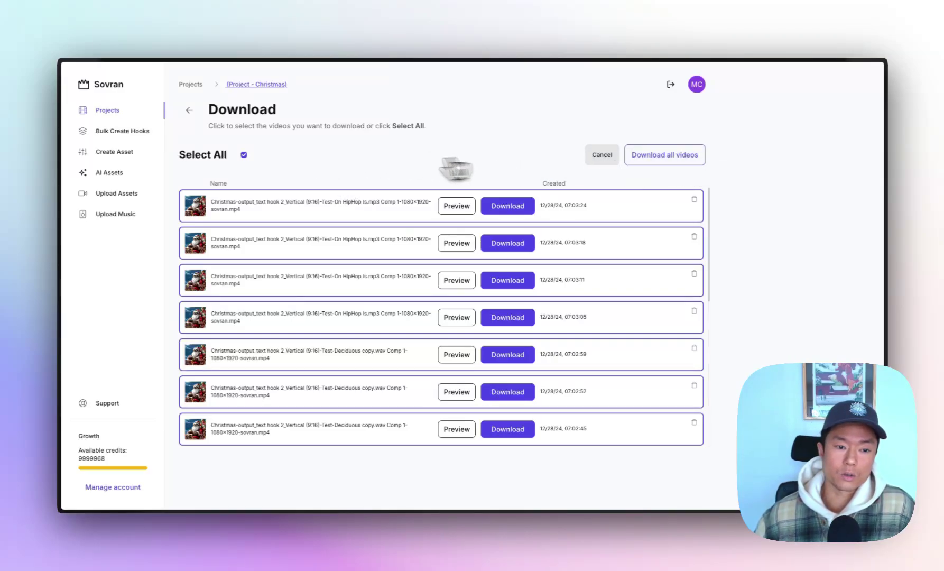